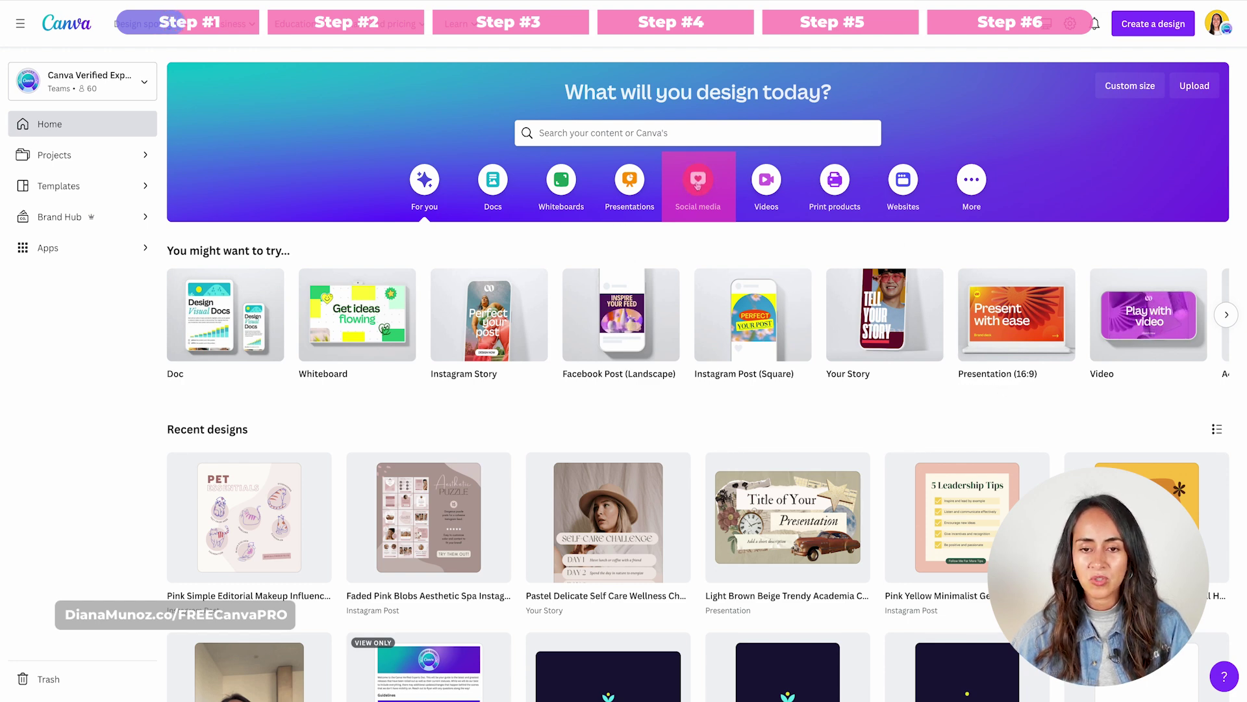
- Create a blank 1080 × 1080 px Instagram Post (Square) design from Social media
click(698, 174)
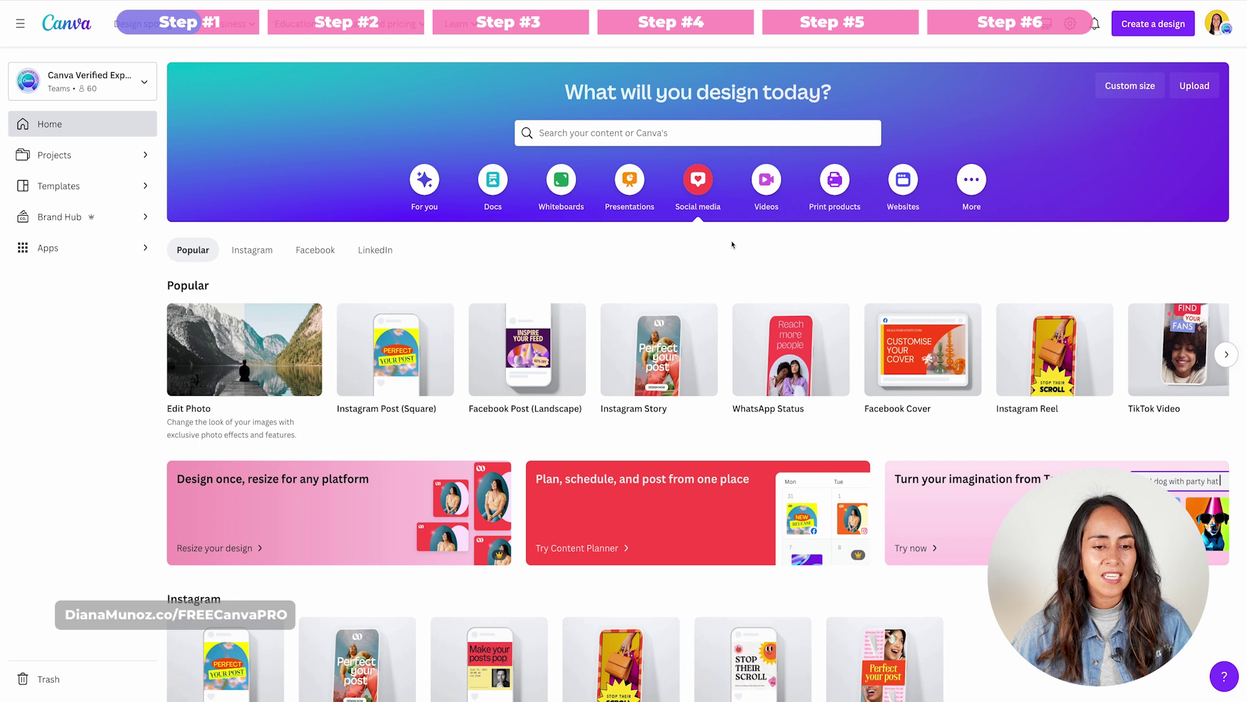
mouse_move(401, 365)
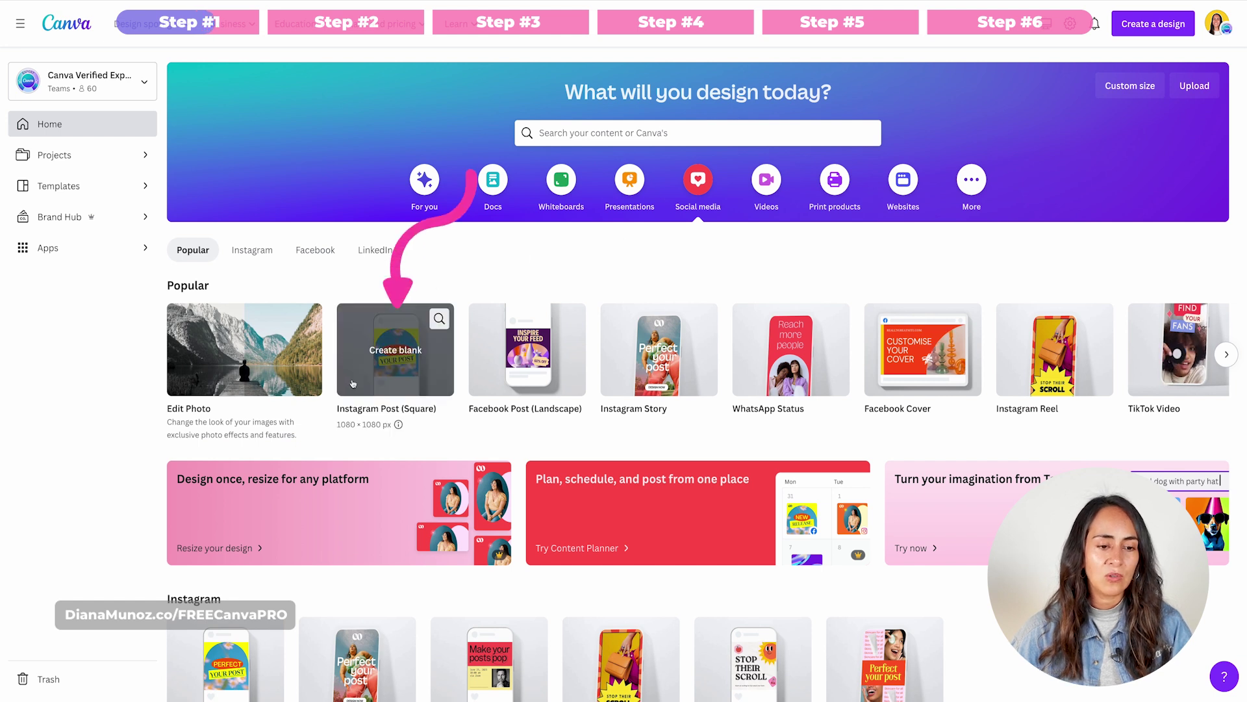
click(409, 357)
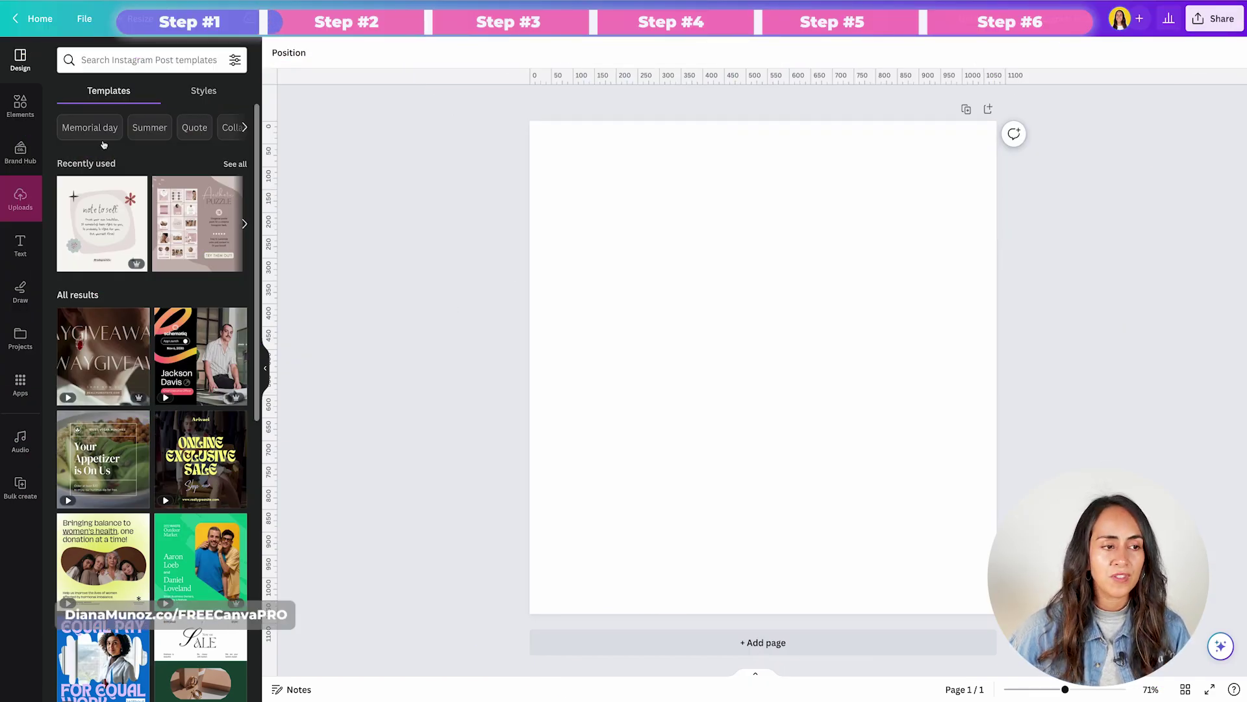
- Upload only IMG_3543.HEIC from the Downloads folder into Canva's Uploads
click(27, 205)
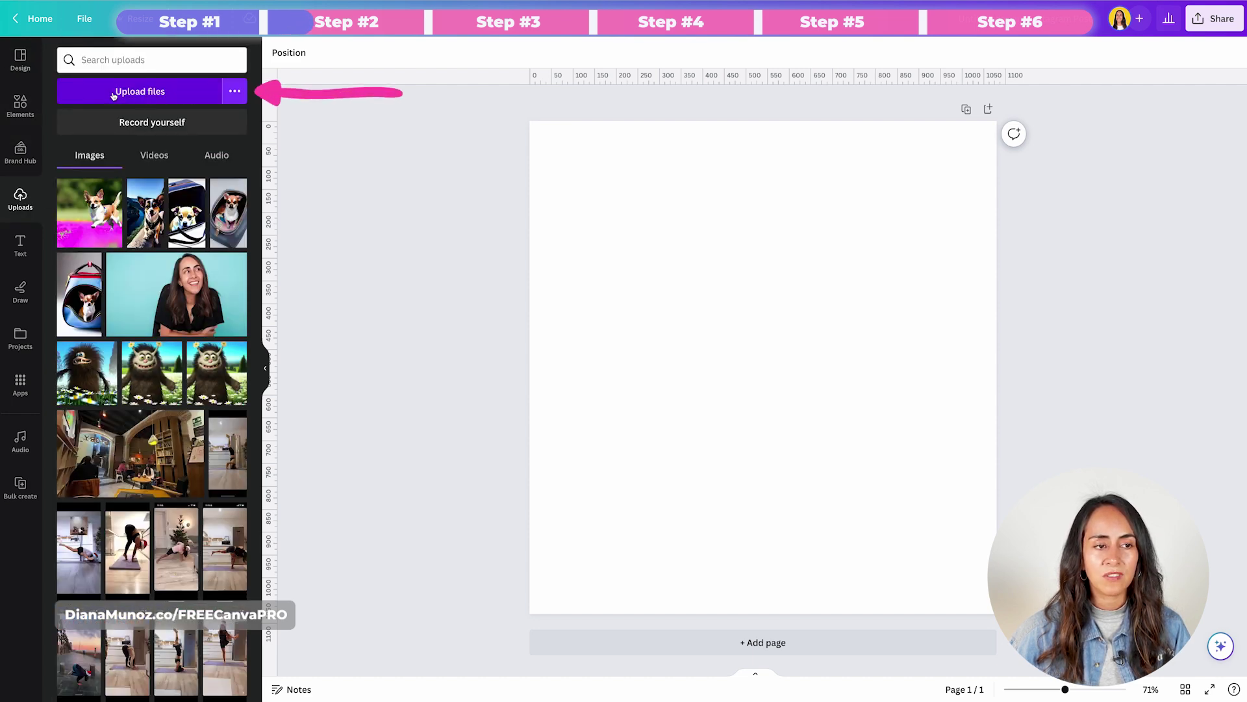
click(157, 96)
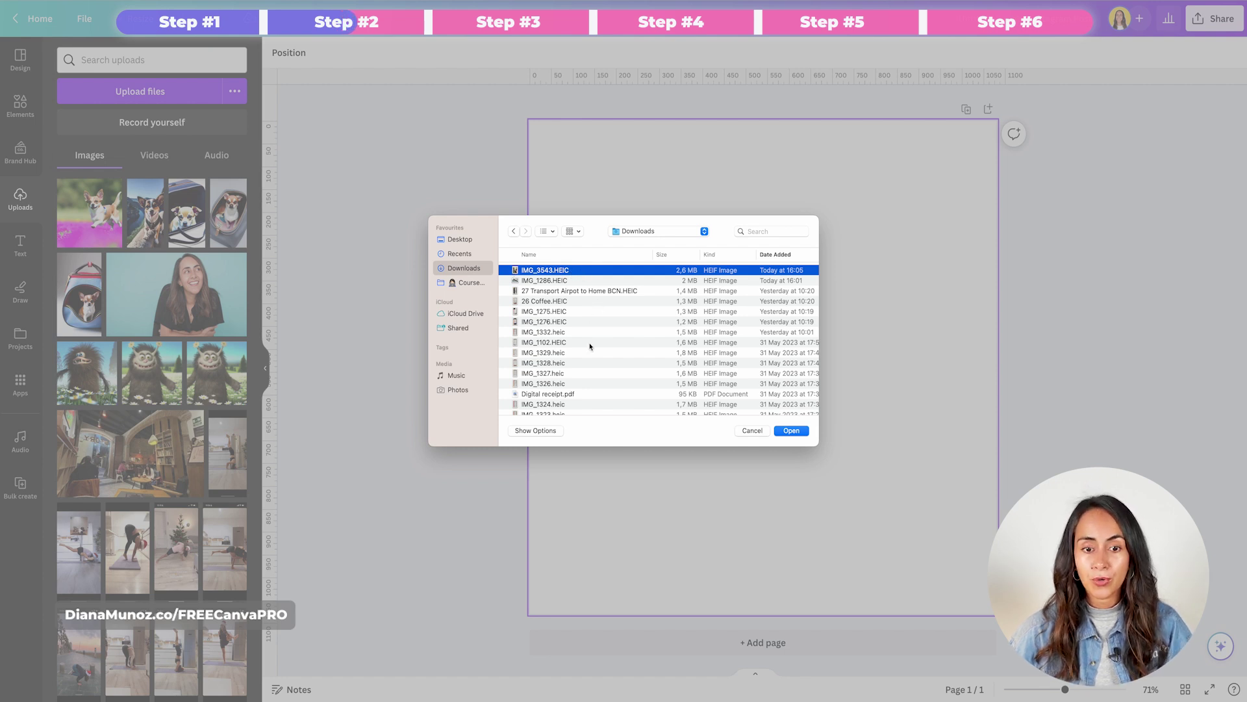
shift+click(592, 353)
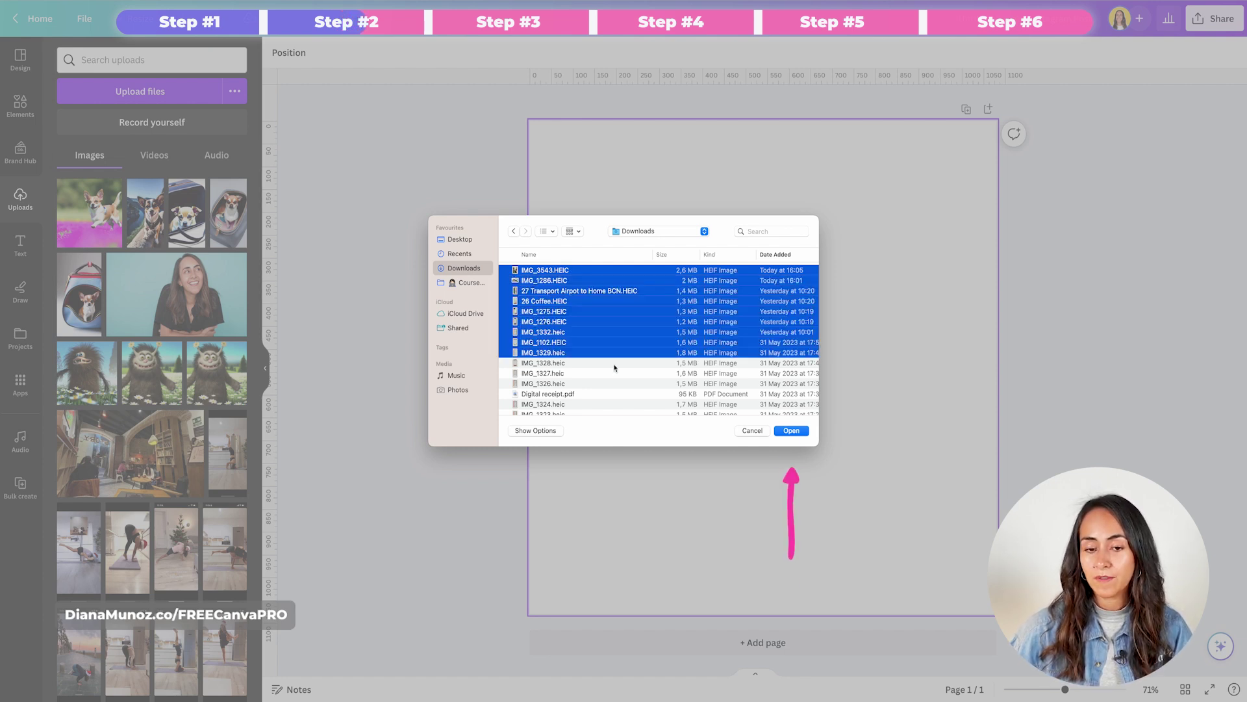
click(615, 366)
click(564, 269)
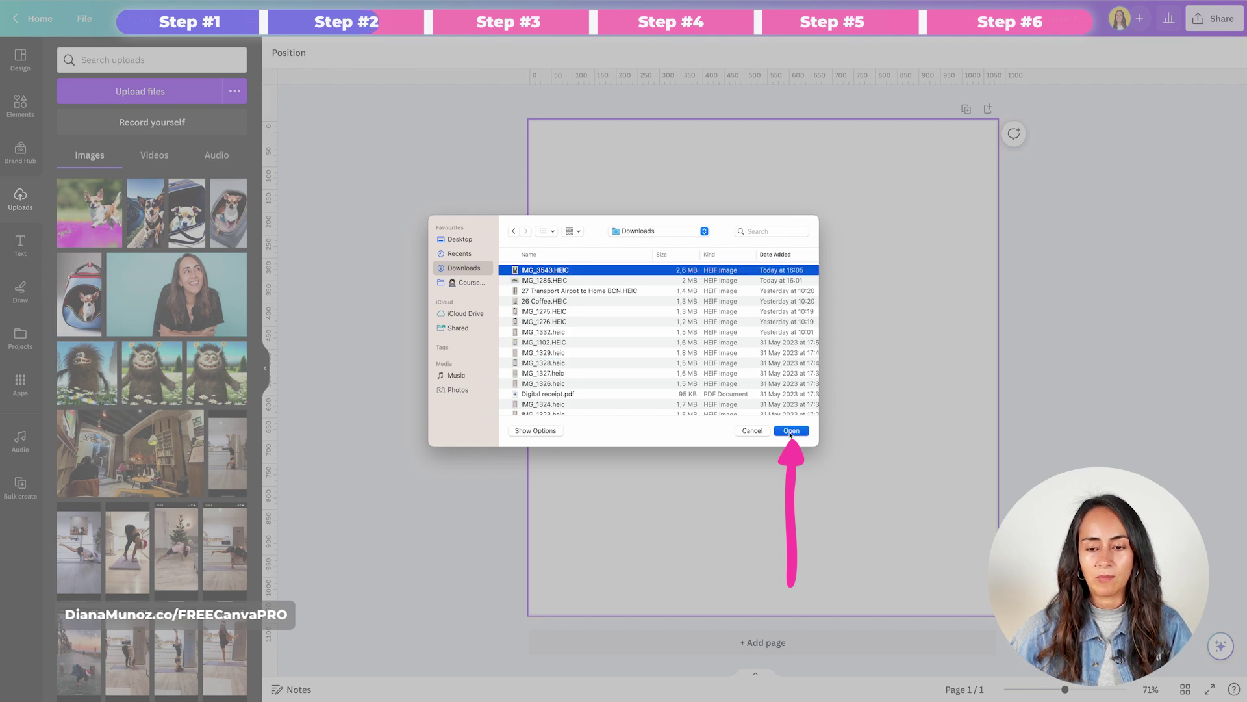
click(790, 431)
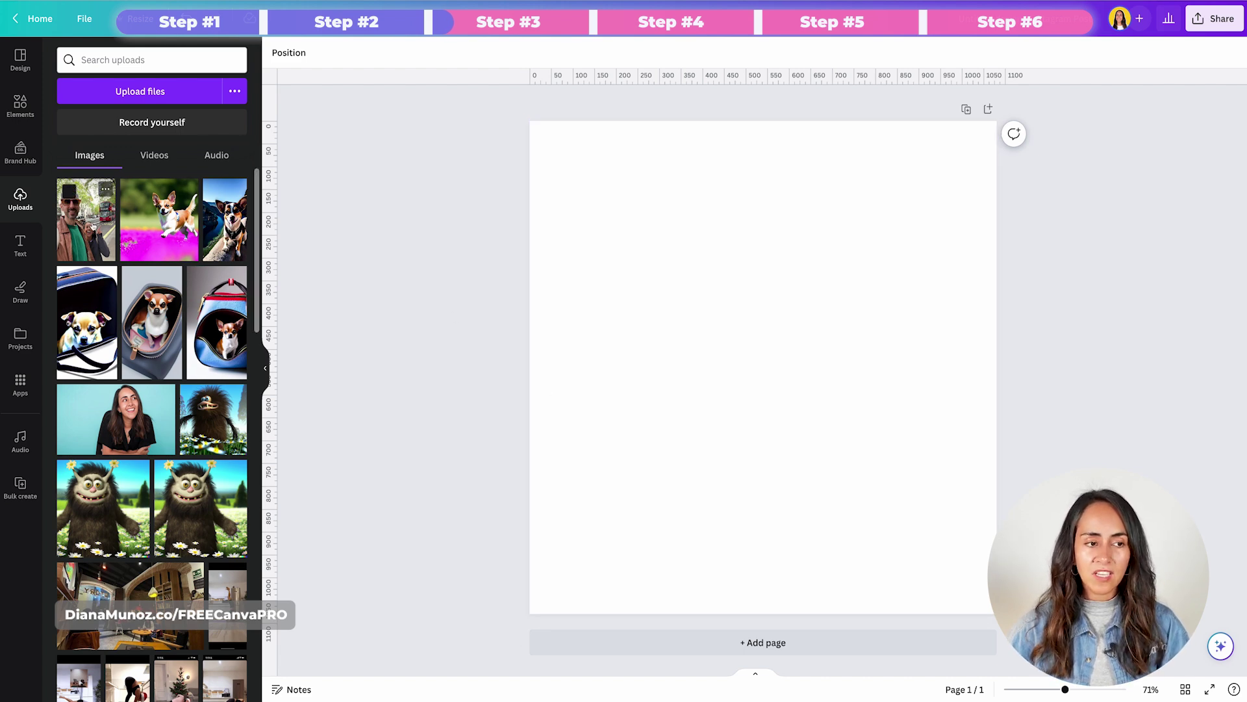
- Add the uploaded street selfie to the page and bring up its Edit photo tools
click(93, 226)
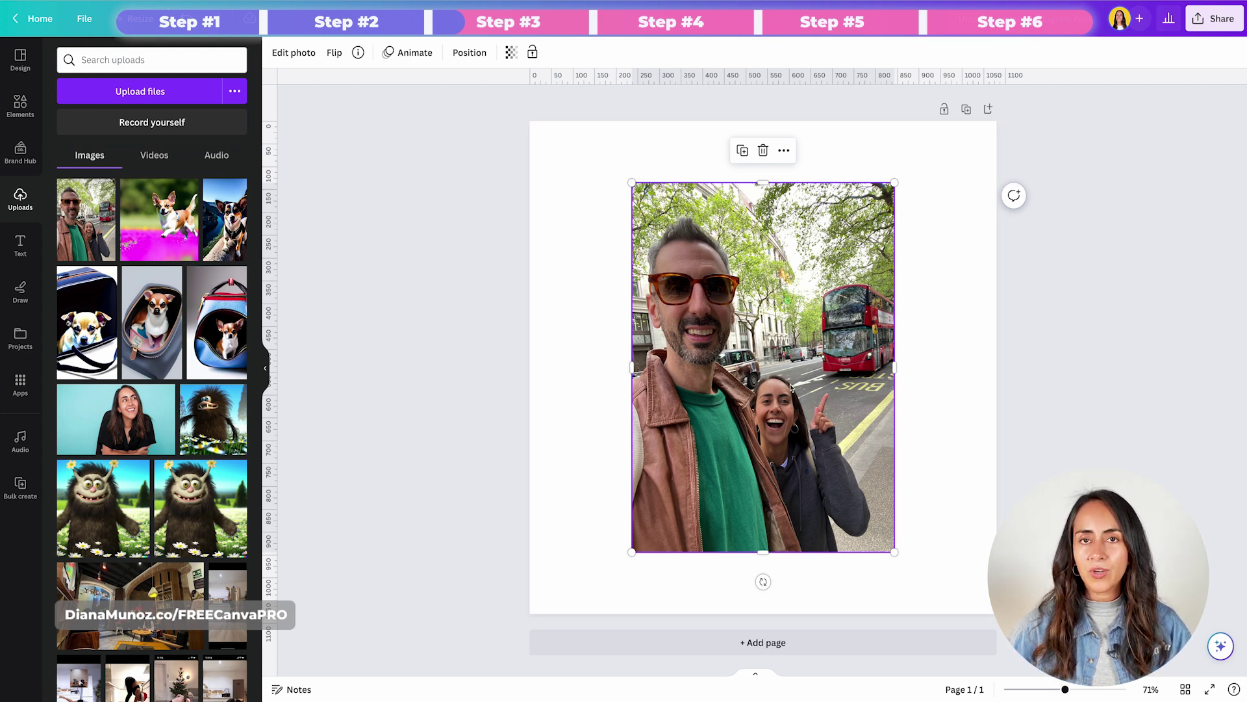
click(304, 54)
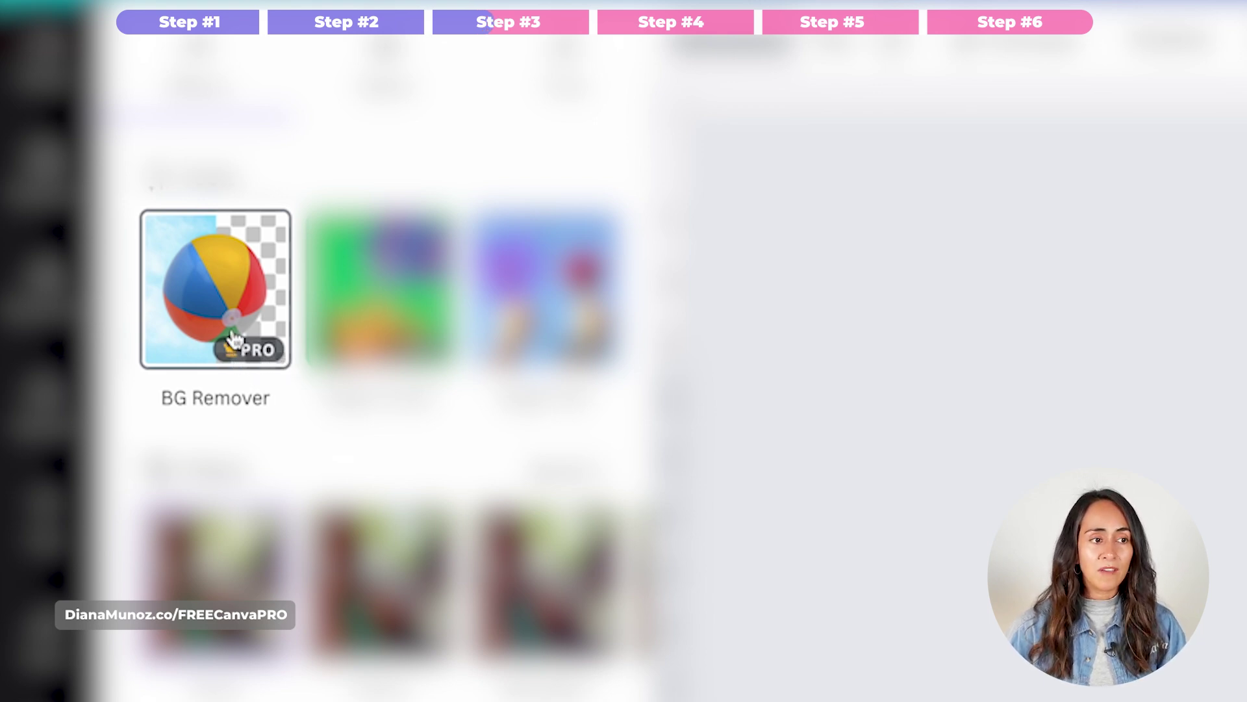
- Strip the street scene from the selfie with BG Remover, leaving the two people on transparency
click(206, 294)
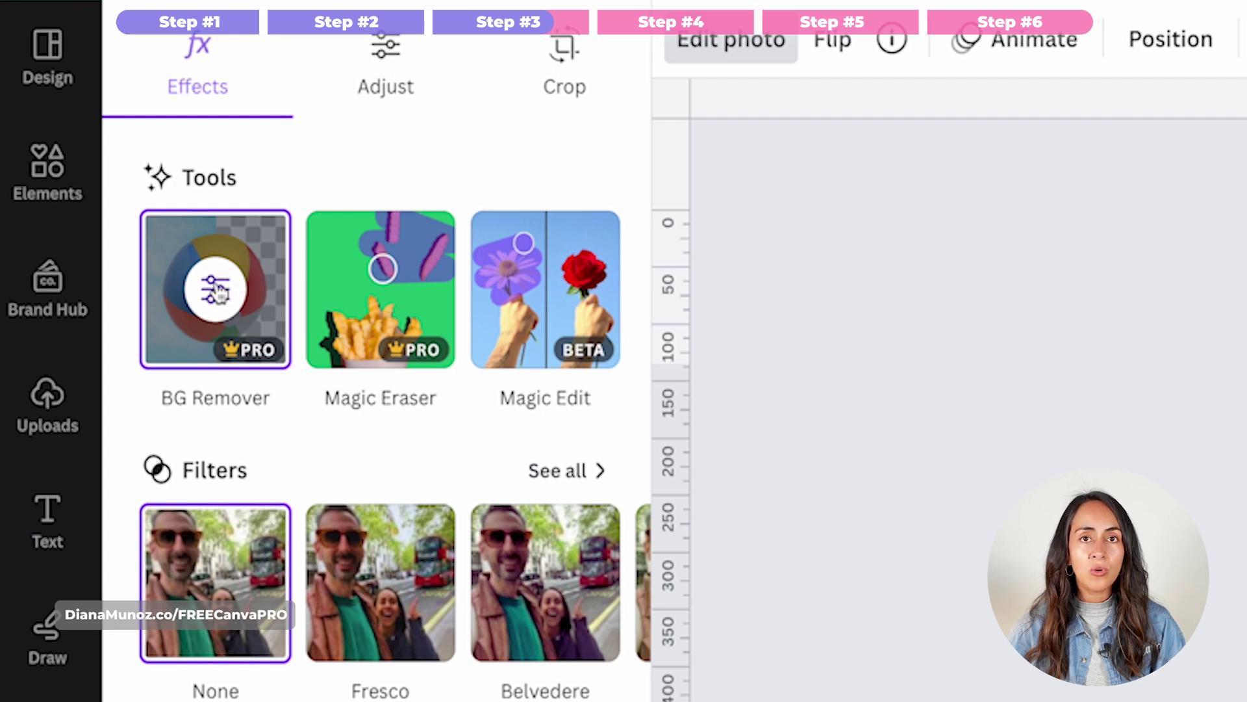
click(220, 293)
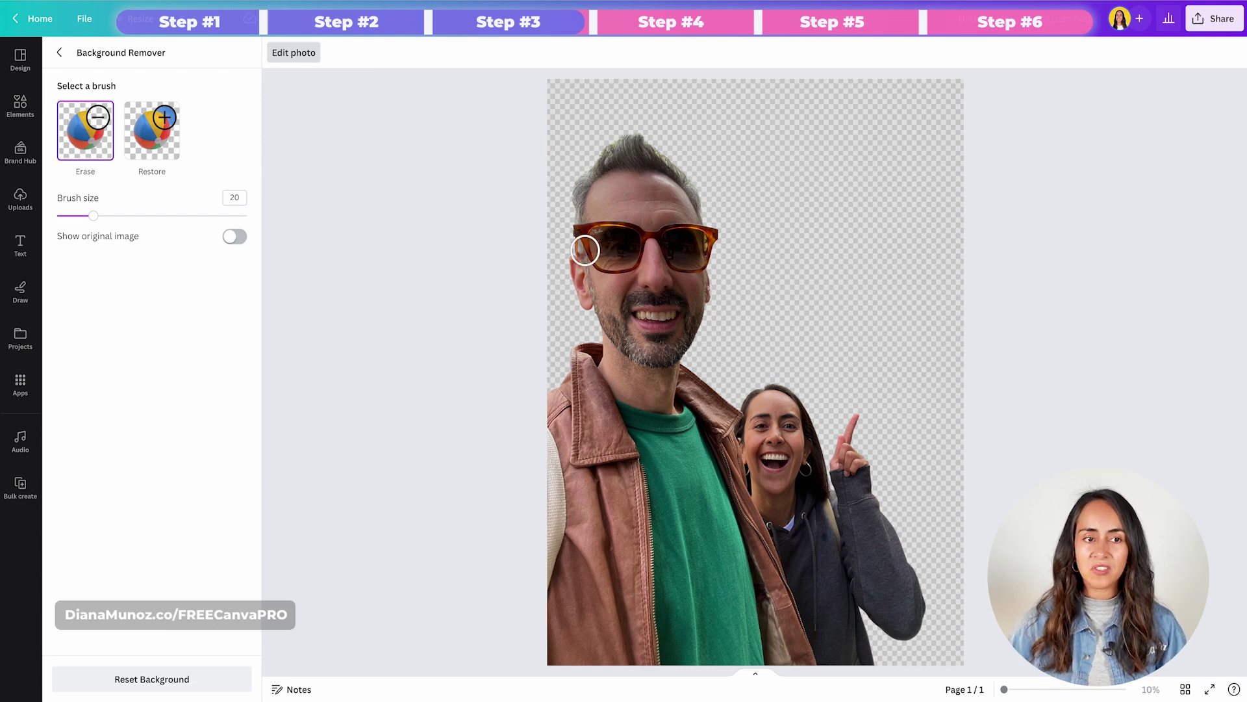
- Leave Background Remover with the two-person cutout kept, returning to the Effects list with Shadows
click(59, 52)
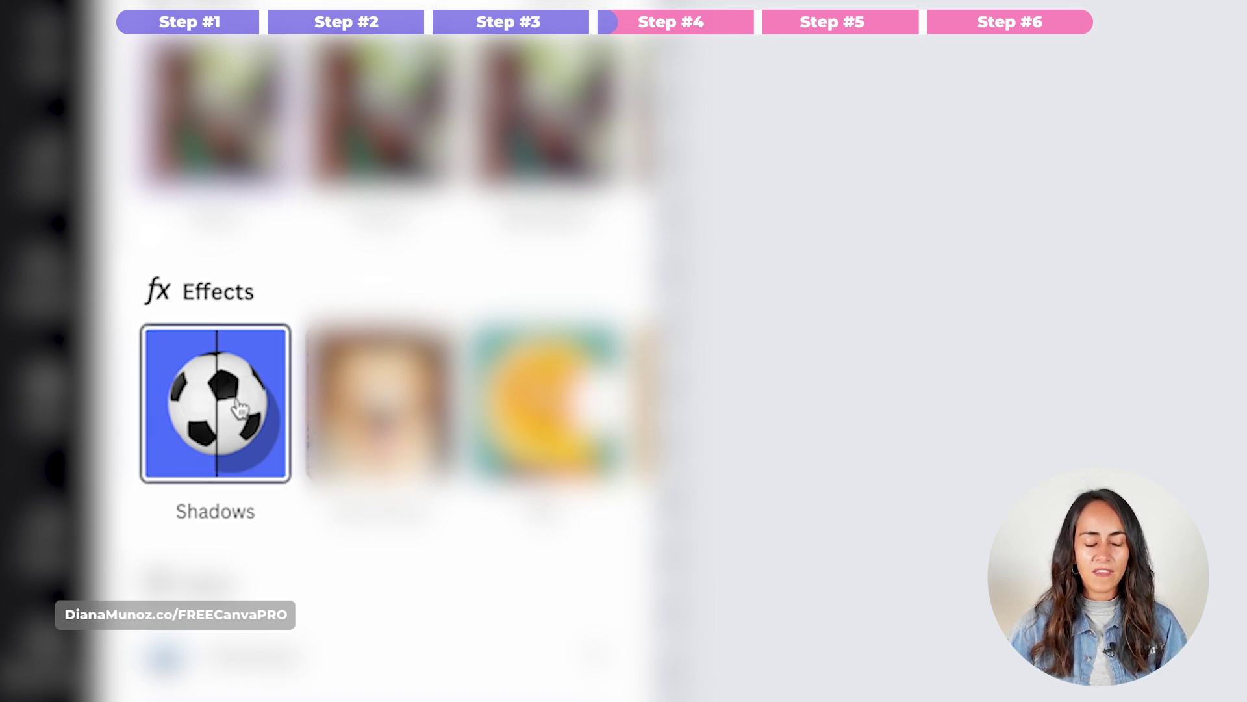
- Apply a black Outline shadow to the cutout: size 25, angle 40, distance 31, intensity 100
click(239, 408)
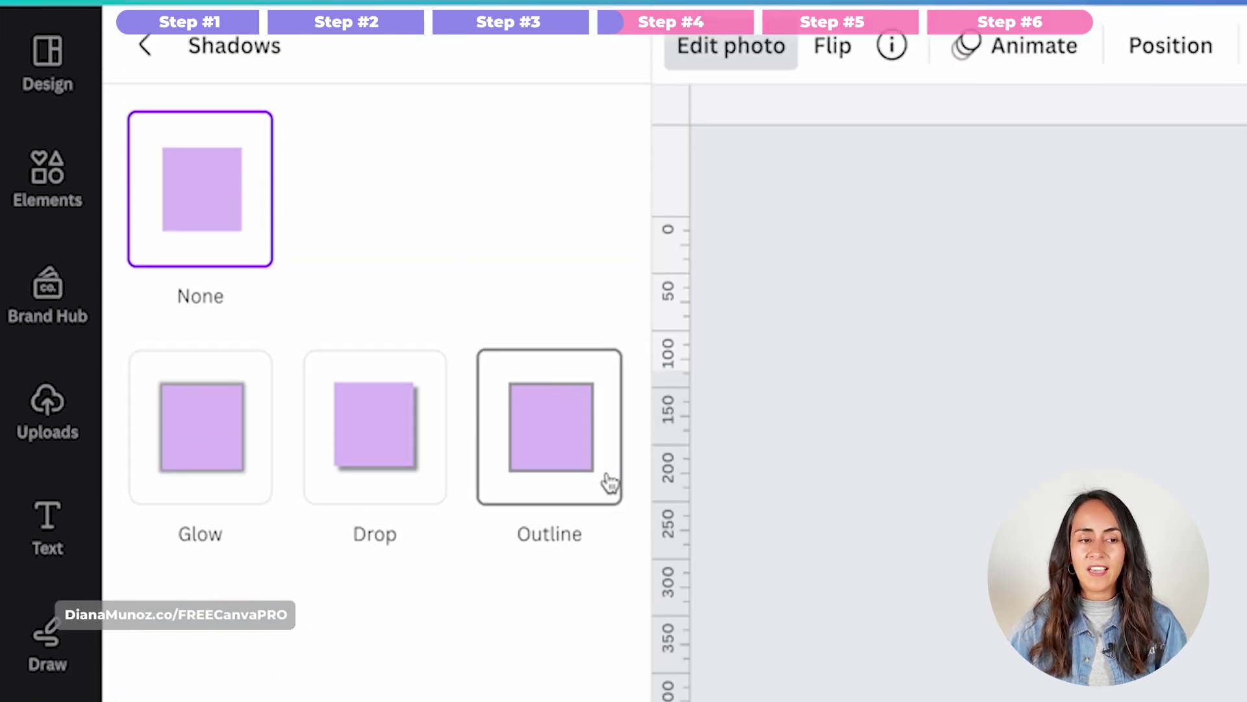
click(560, 409)
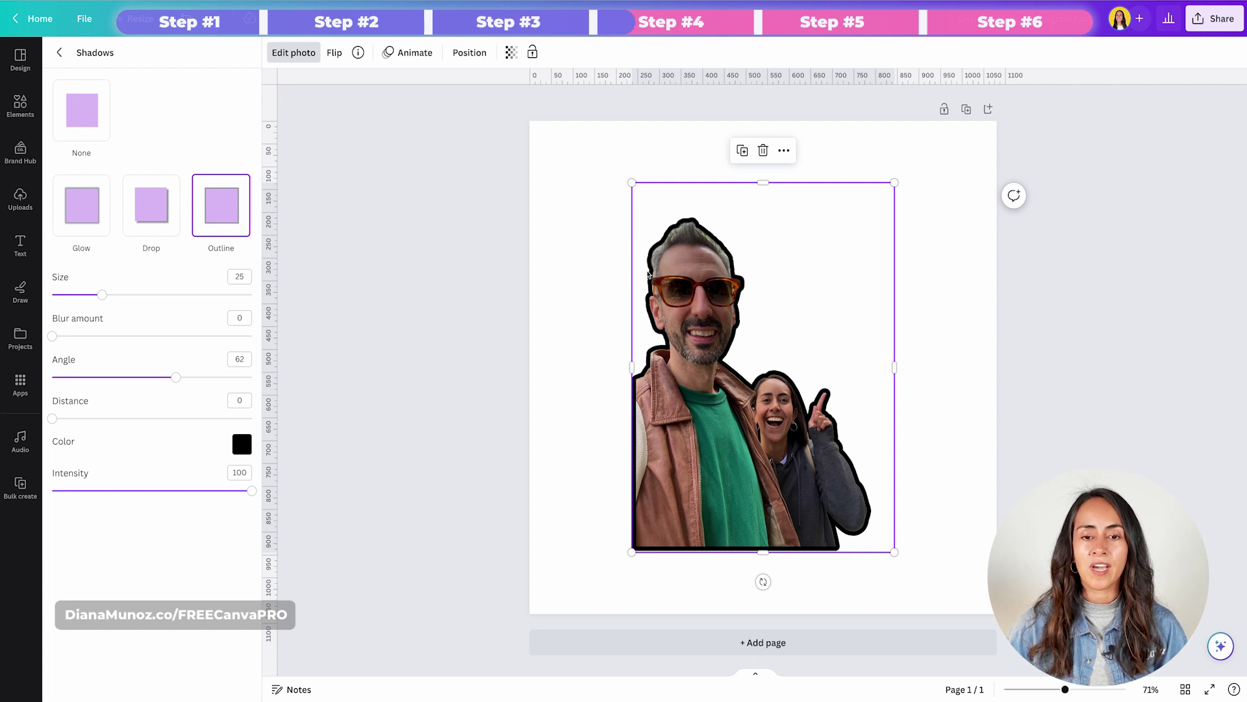
mouse_move(102, 294)
mouse_down()
mouse_move(184, 294)
mouse_move(126, 295)
mouse_up()
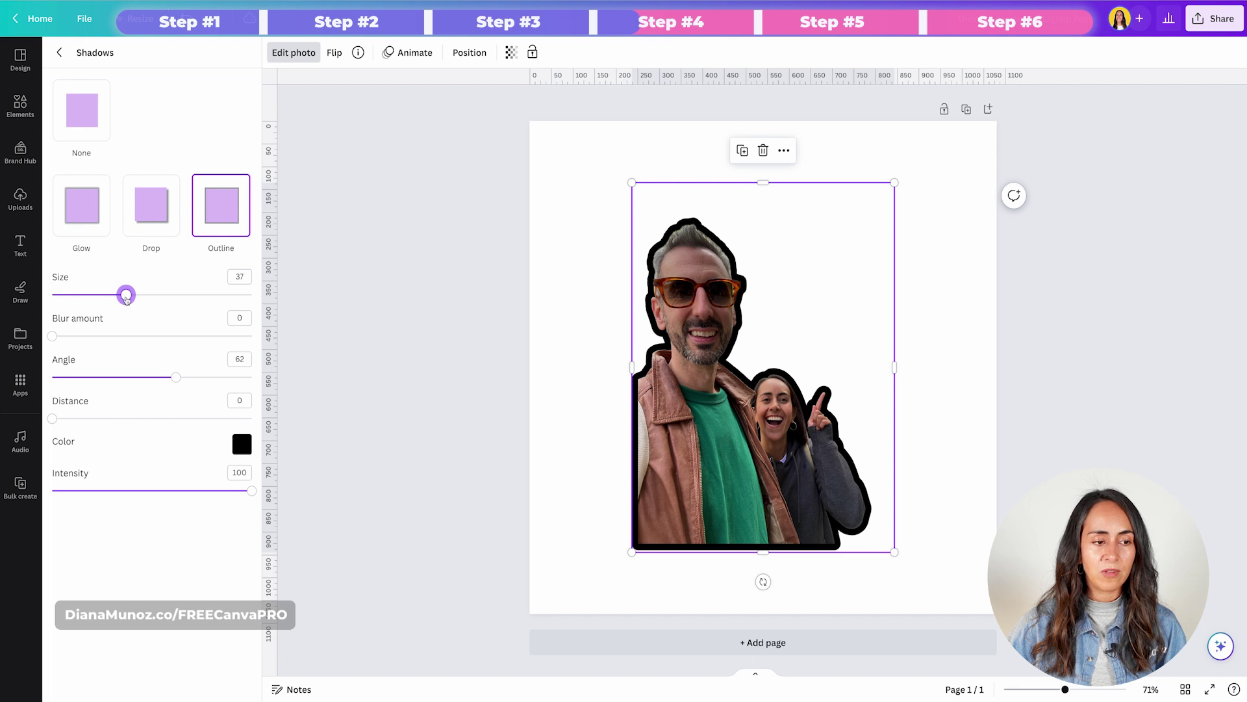
drag(52, 336, 87, 336)
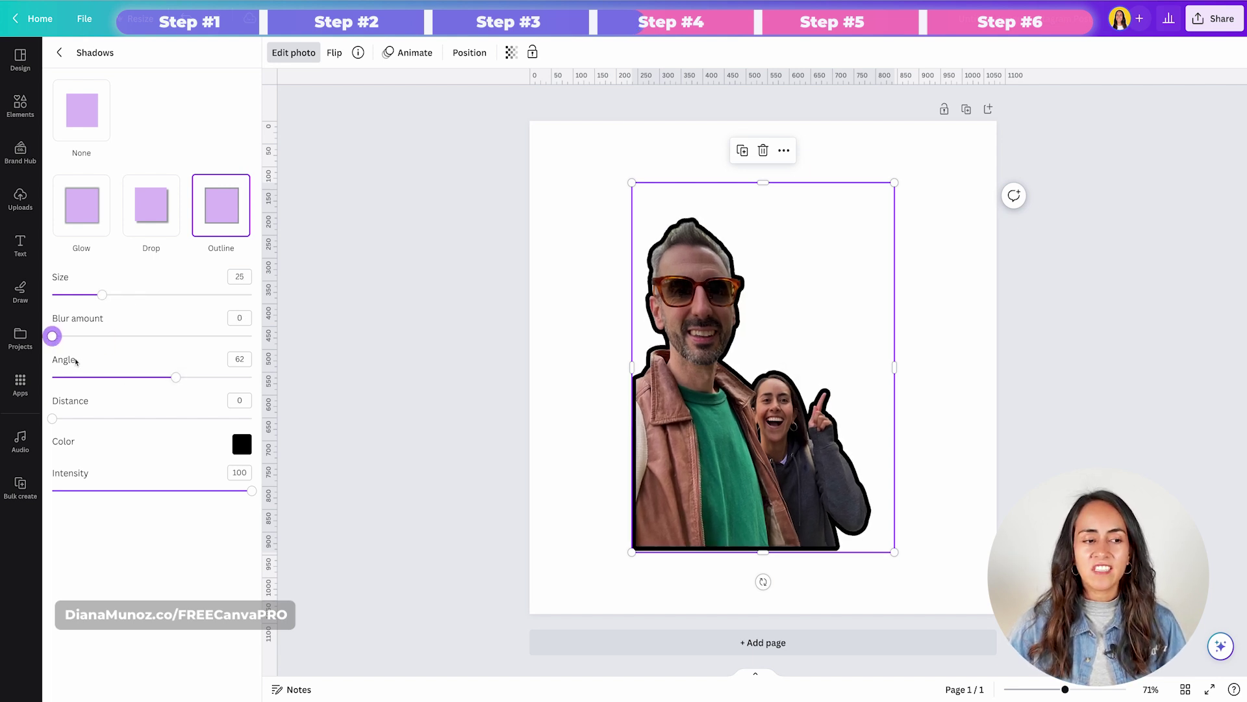
mouse_move(180, 379)
mouse_down()
mouse_move(130, 379)
mouse_move(206, 381)
mouse_move(161, 381)
mouse_up()
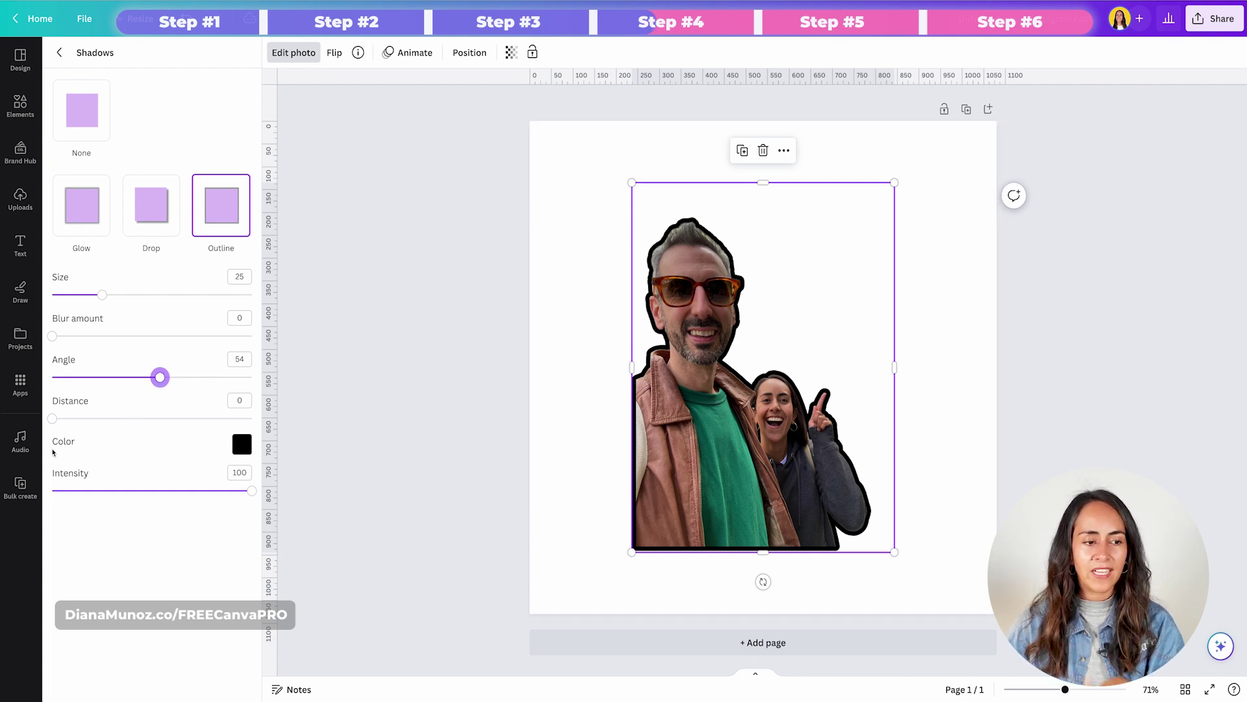
drag(54, 422, 114, 421)
drag(160, 378, 133, 390)
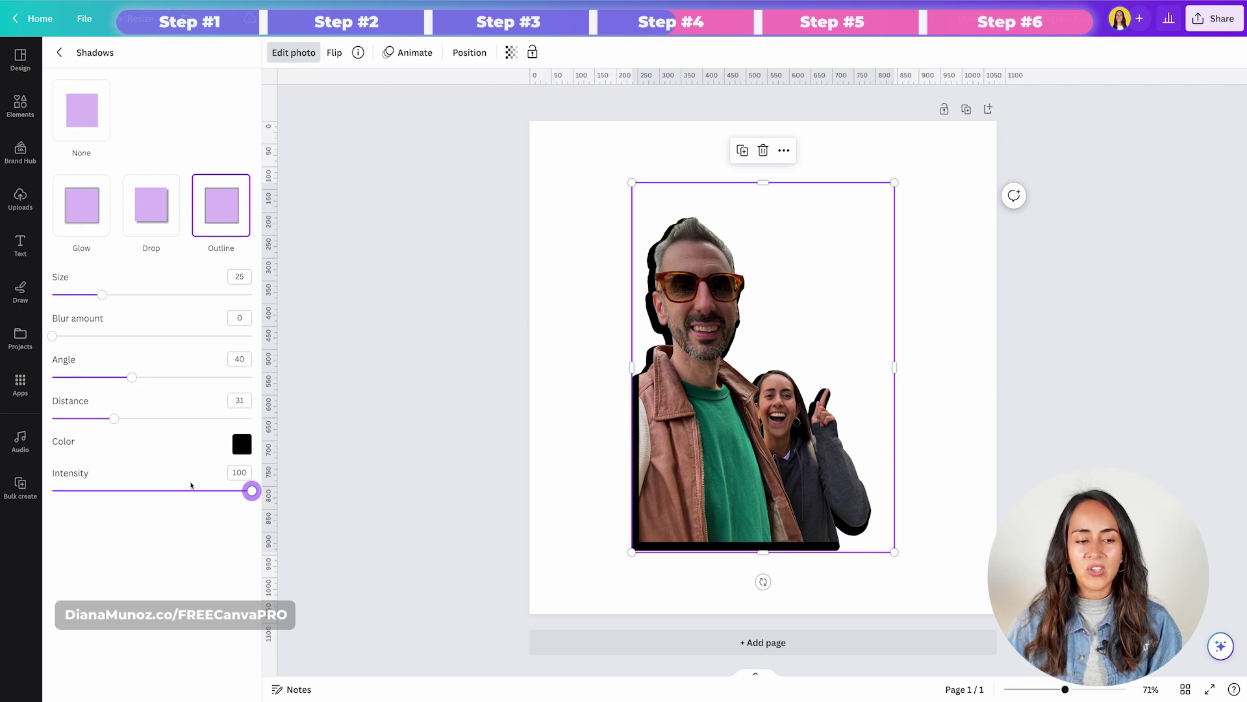
mouse_move(252, 490)
mouse_down()
mouse_move(141, 491)
mouse_move(161, 504)
mouse_move(115, 510)
mouse_move(252, 501)
mouse_up()
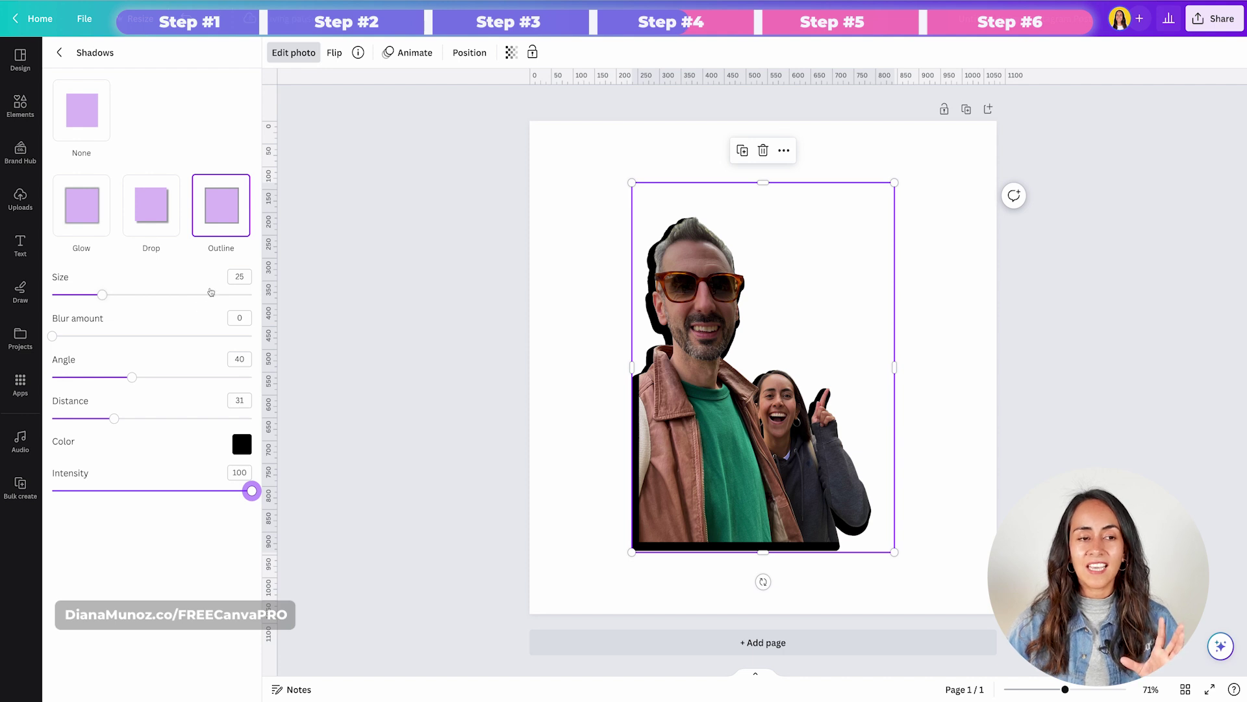
- Reset the shadow to a fresh default Outline and colour it white (#FFFFFF)
click(78, 114)
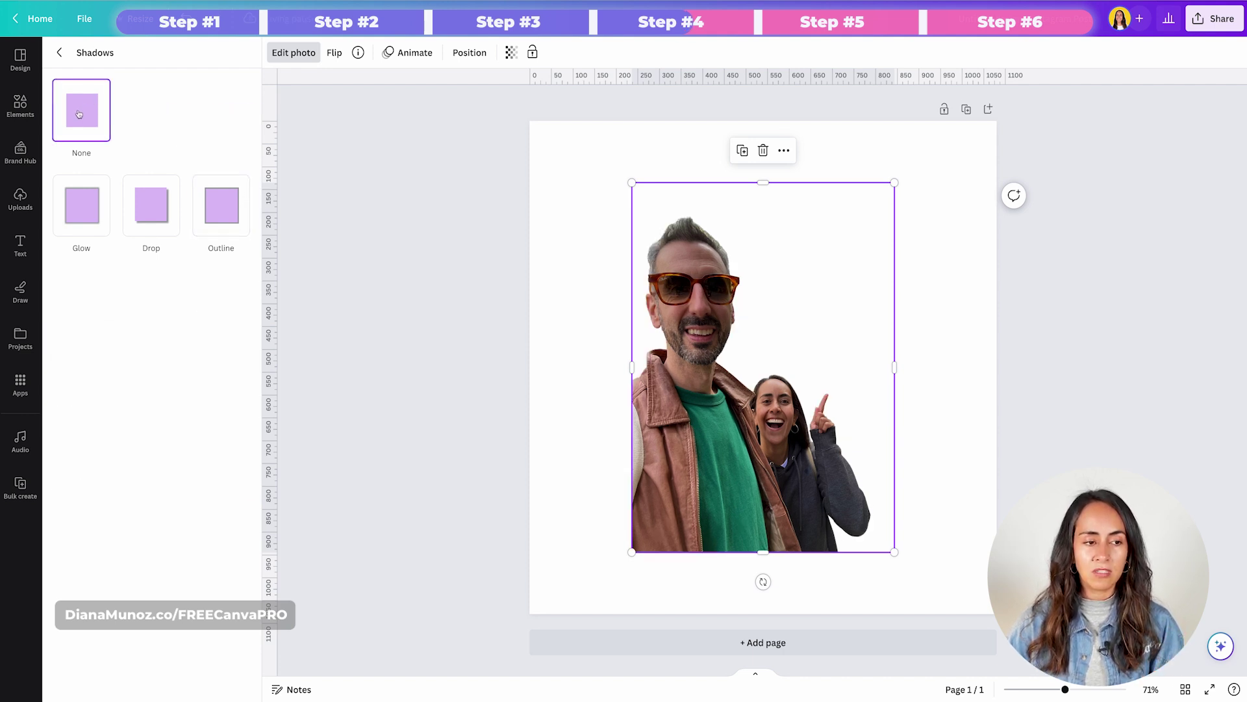
click(234, 214)
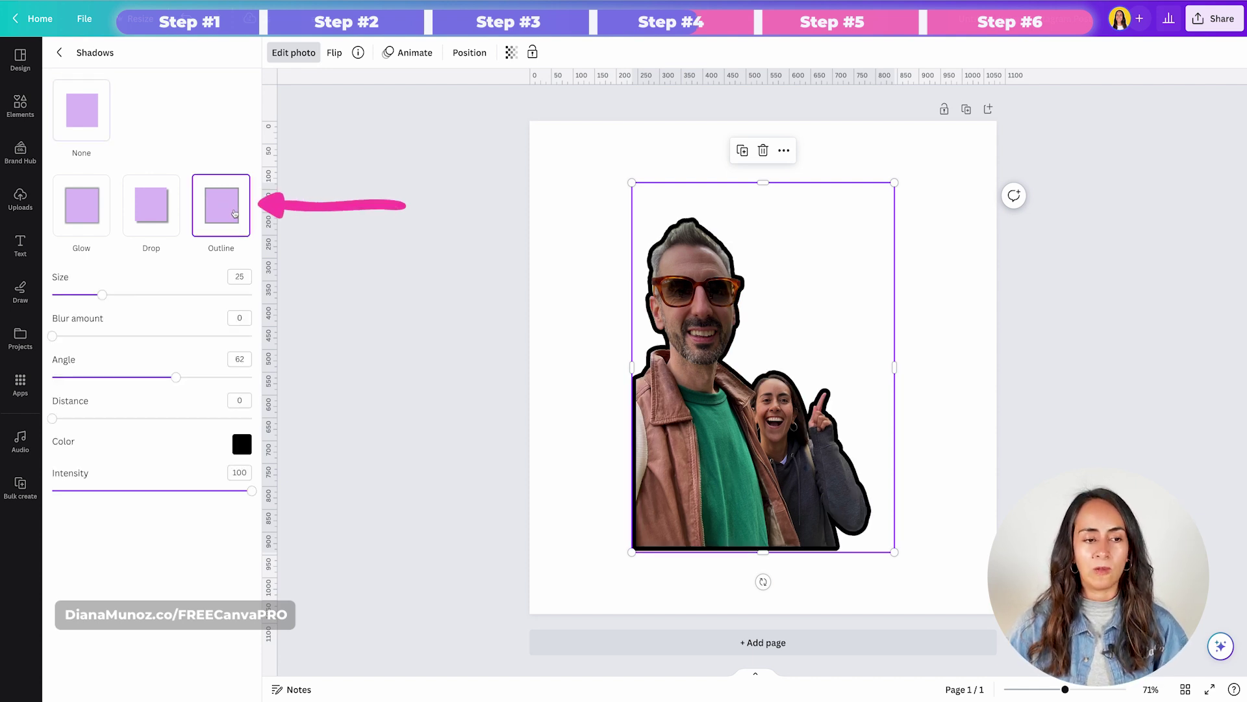
click(241, 447)
mouse_move(255, 482)
mouse_down()
mouse_move(268, 478)
mouse_move(238, 465)
mouse_up()
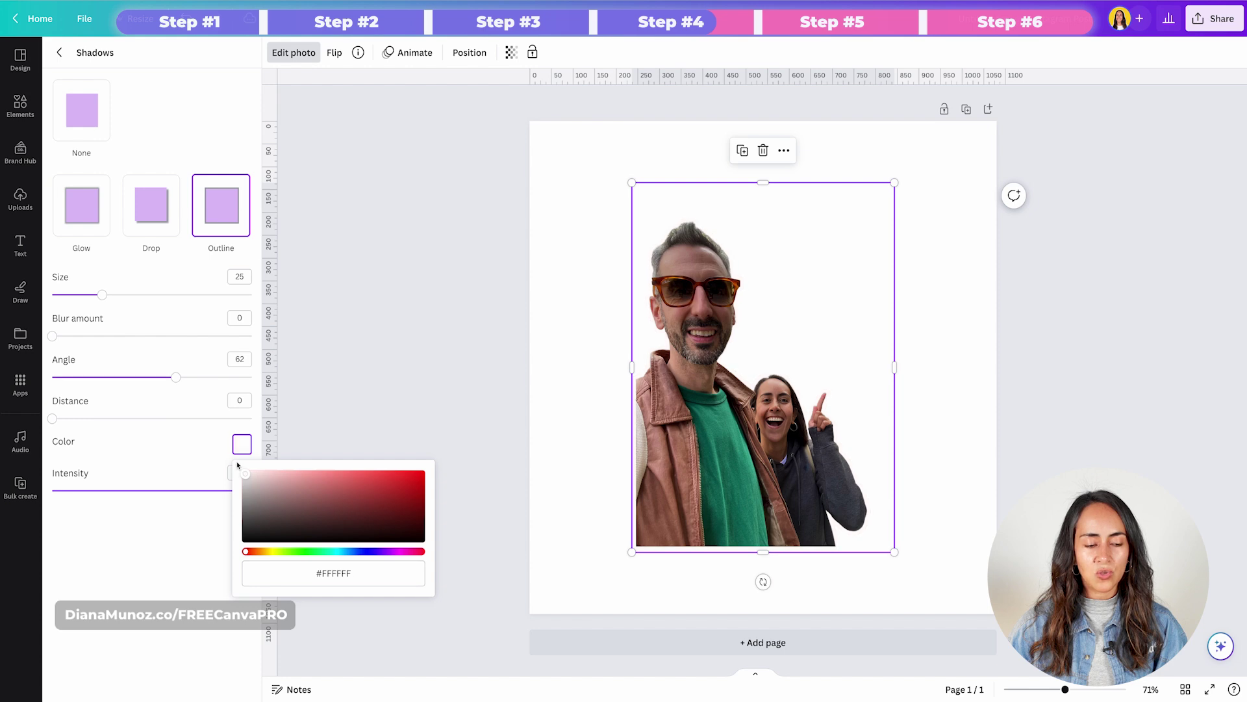
click(571, 147)
- Set the page background colour to Purple
click(549, 144)
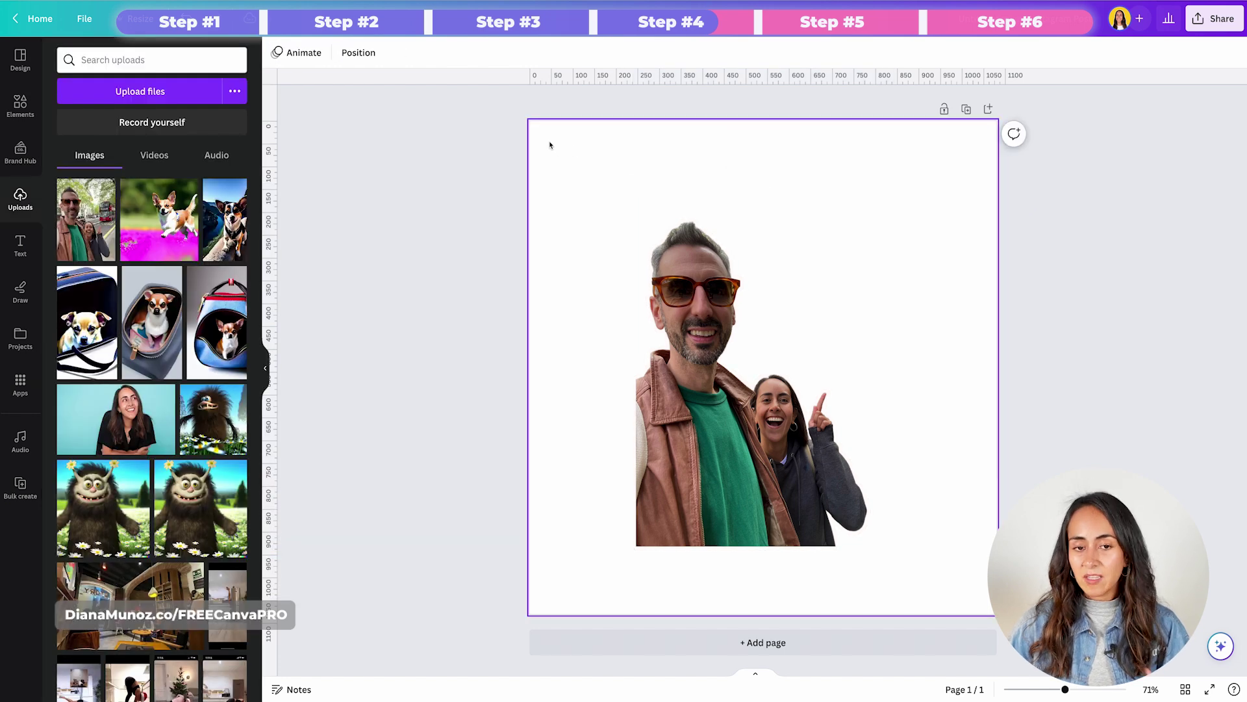
click(277, 52)
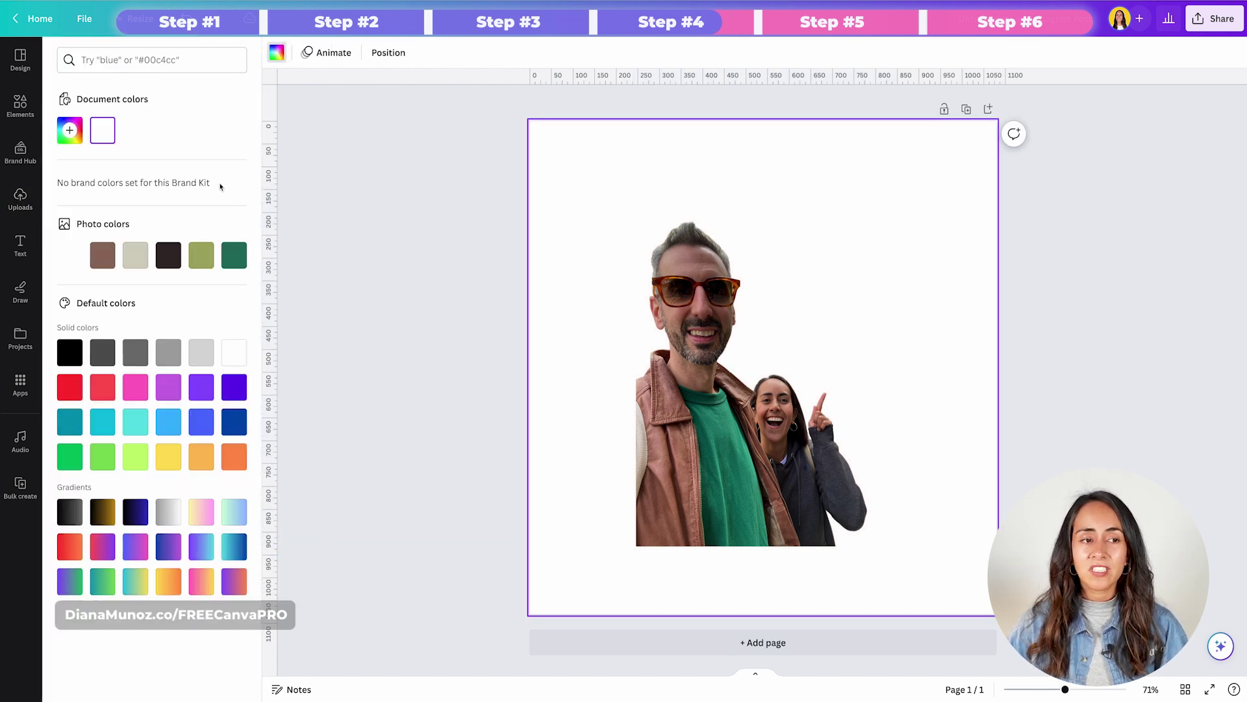
click(201, 388)
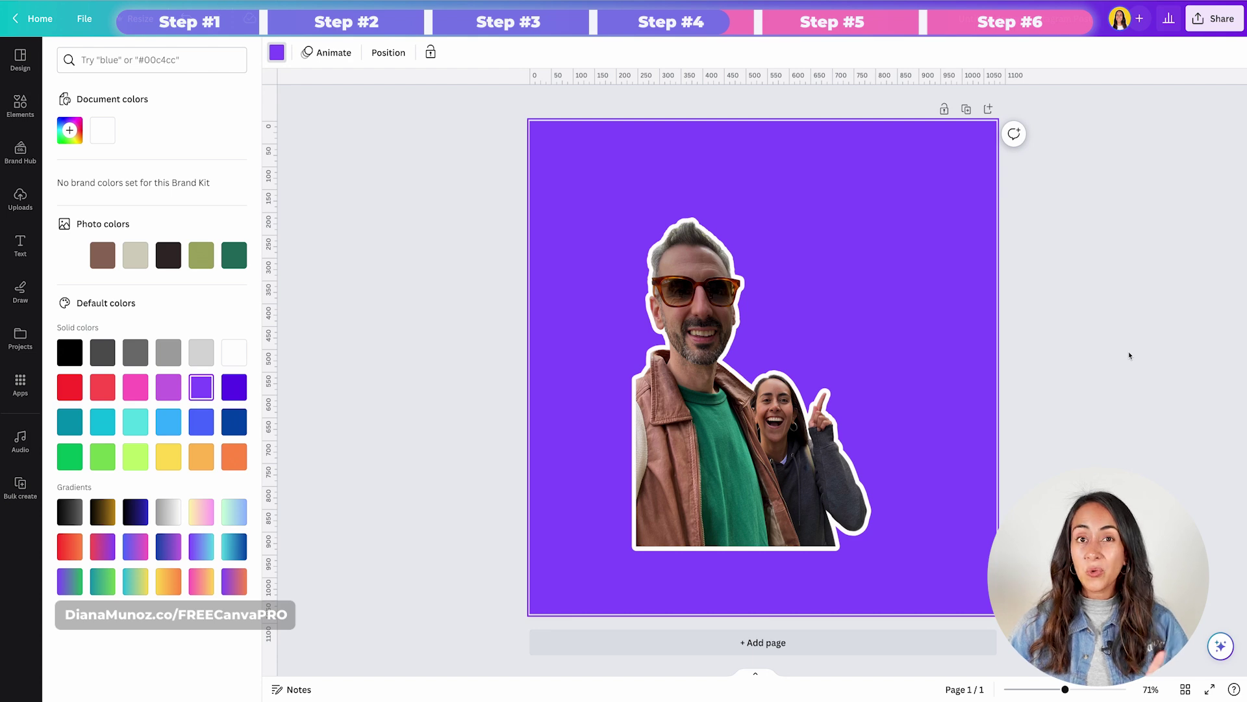
click(1129, 355)
- Move, crop, shrink and slightly tilt the cutout into the page's bottom-left corner
click(815, 386)
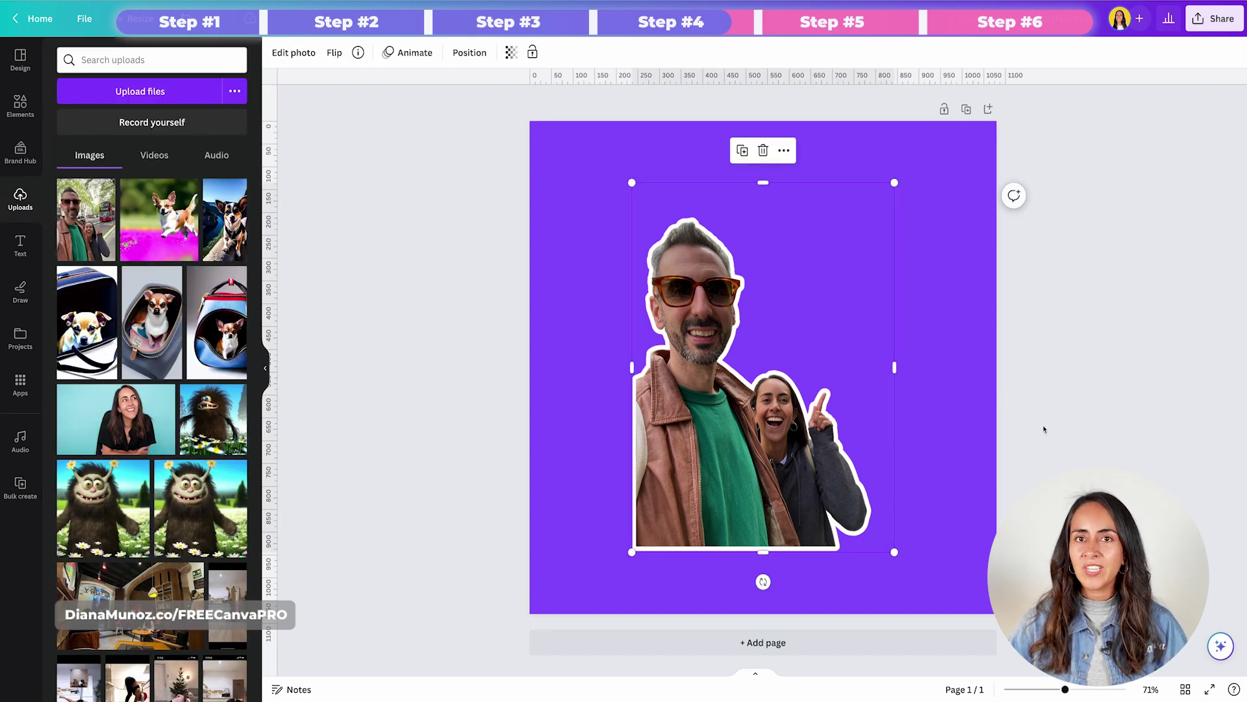
drag(724, 489, 615, 555)
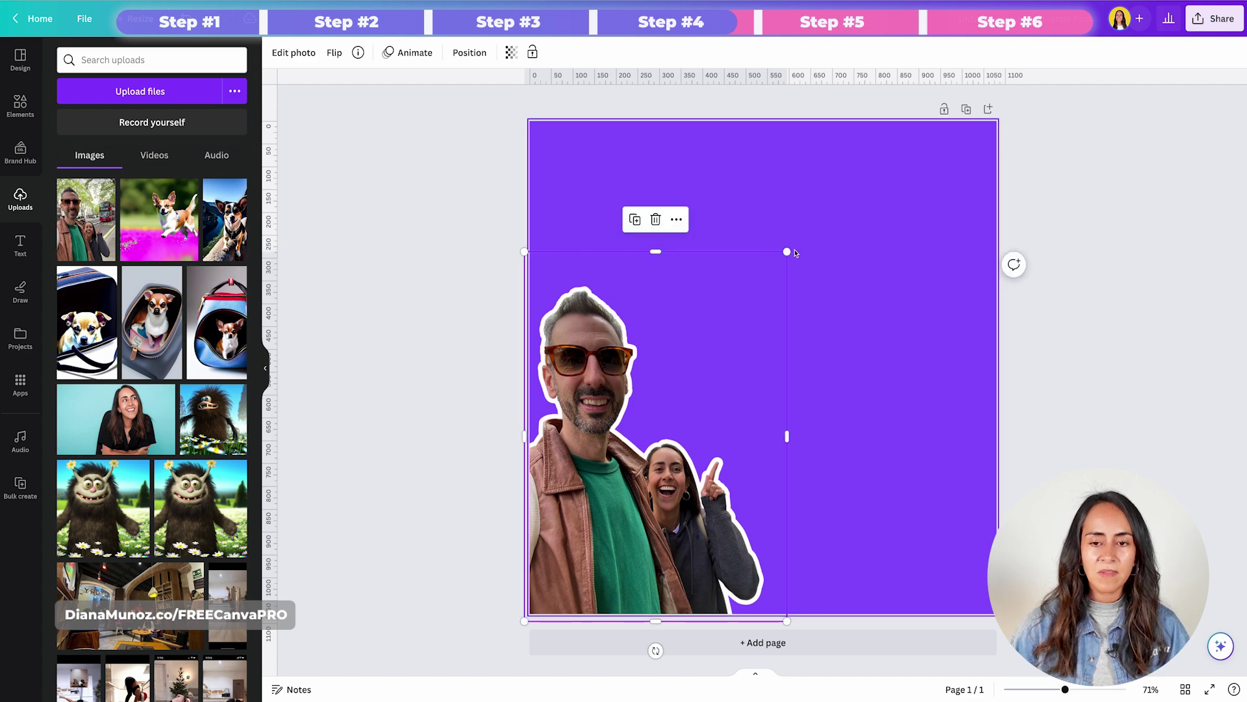
drag(658, 251, 658, 277)
mouse_move(786, 449)
mouse_down()
mouse_move(771, 450)
mouse_move(785, 449)
mouse_up()
drag(787, 278, 733, 332)
mouse_move(629, 650)
mouse_down()
mouse_move(650, 649)
mouse_move(633, 650)
mouse_up()
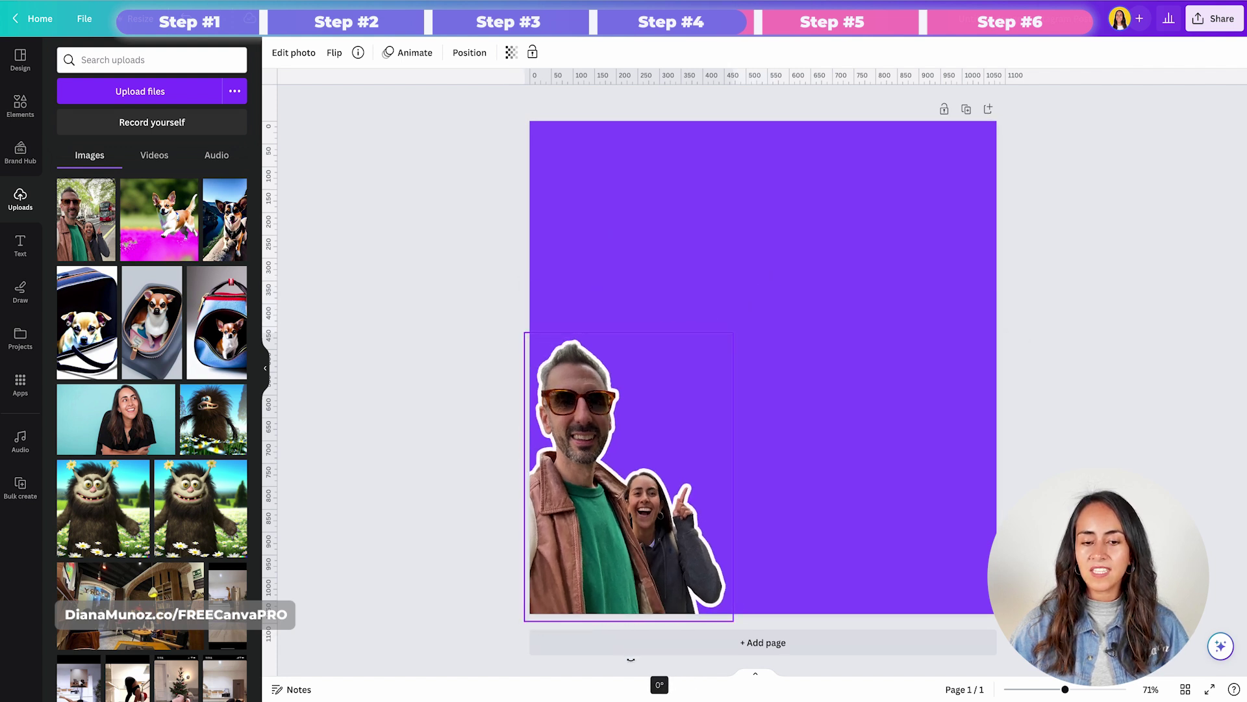
click(792, 448)
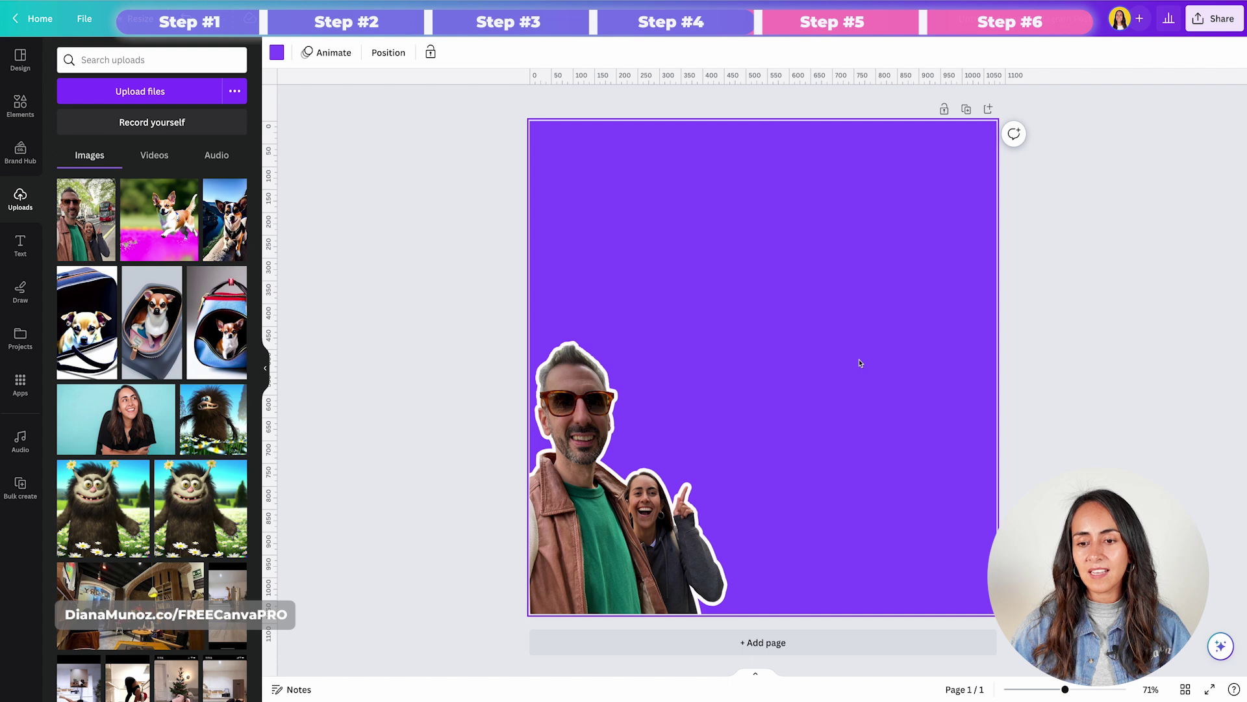
- Insert a text box with T and start retyping its placeholder as 'Add your tex'
key(t)
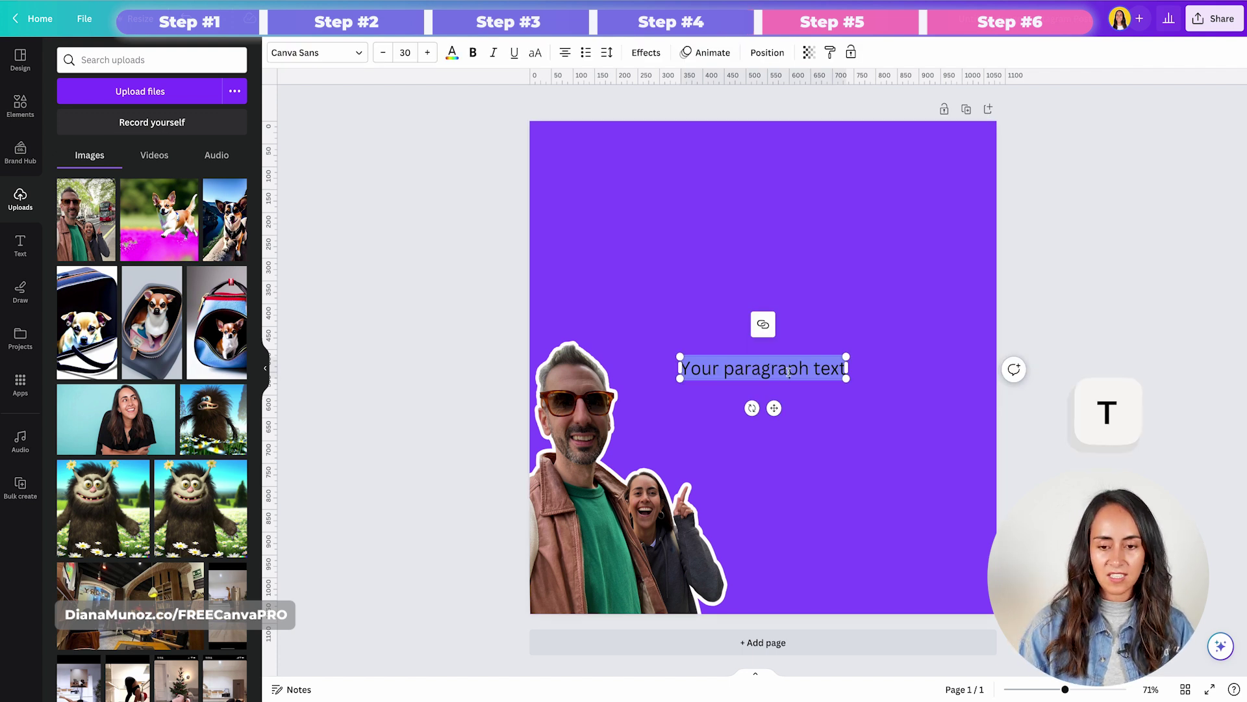
text(Add your tes)
key(BackSpace)
text(x)
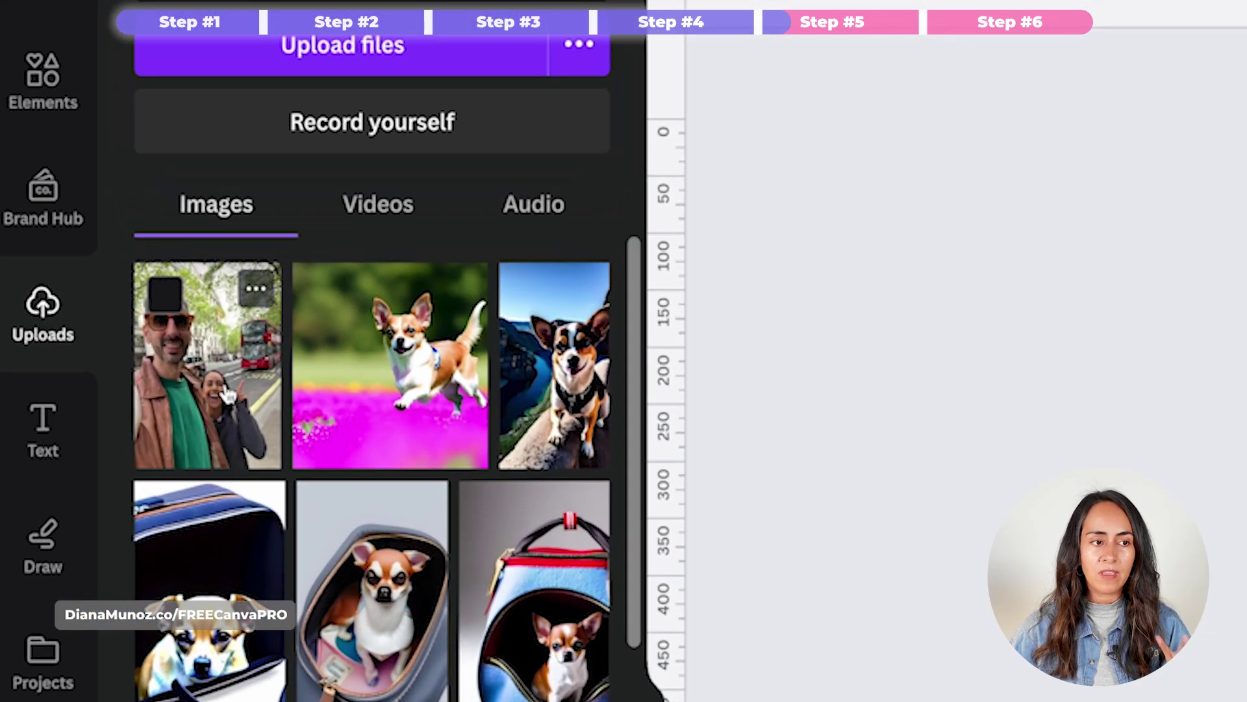
- Add the original street photo, send it to the back, and align the cutout over it
click(227, 389)
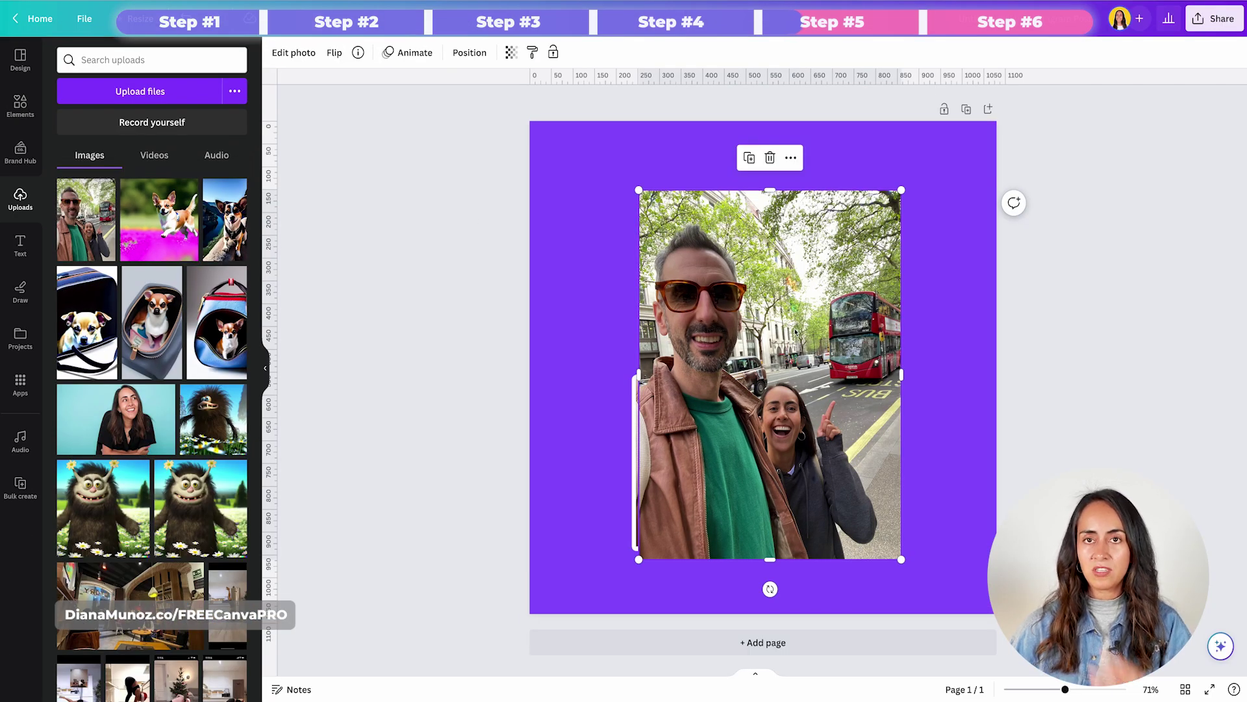
key(Escape)
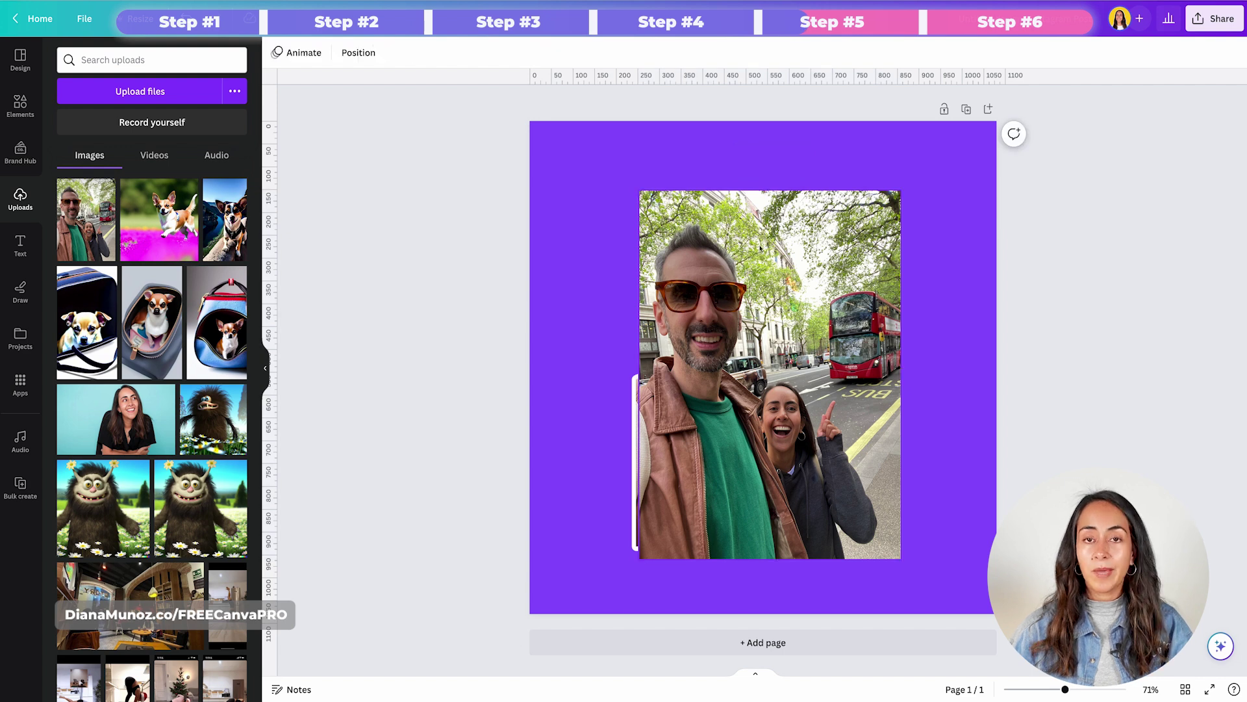
click(761, 252)
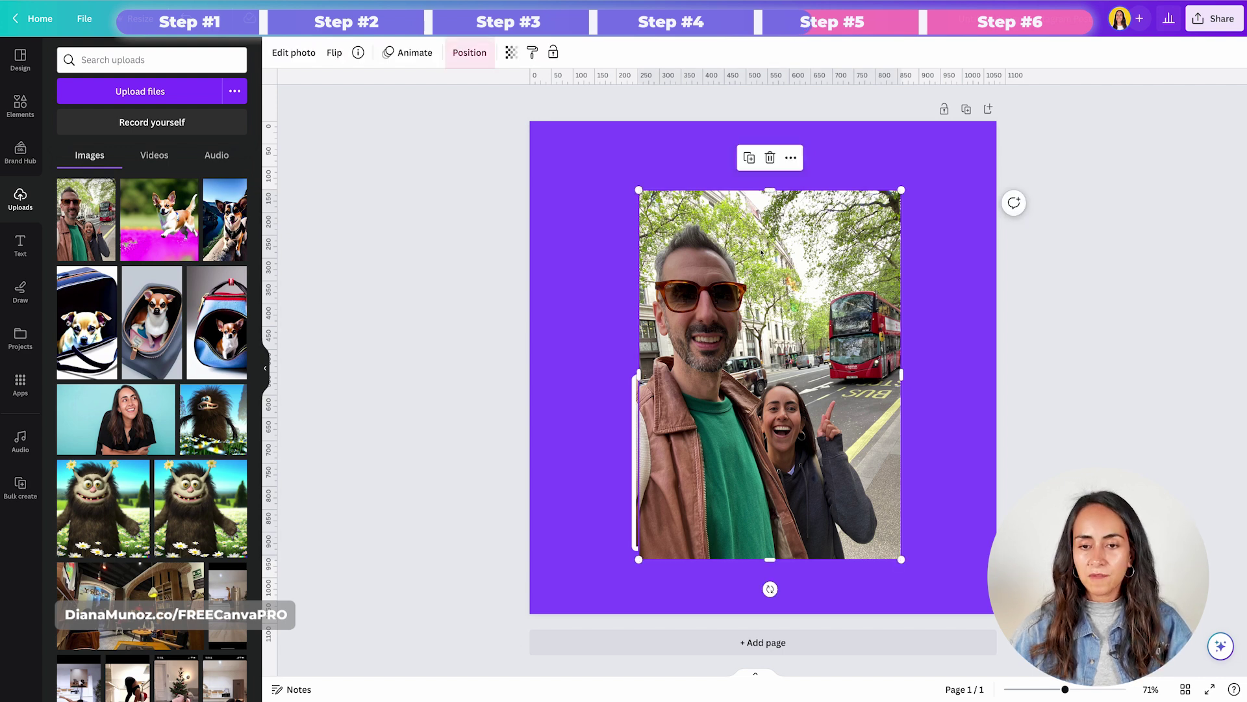
click(471, 55)
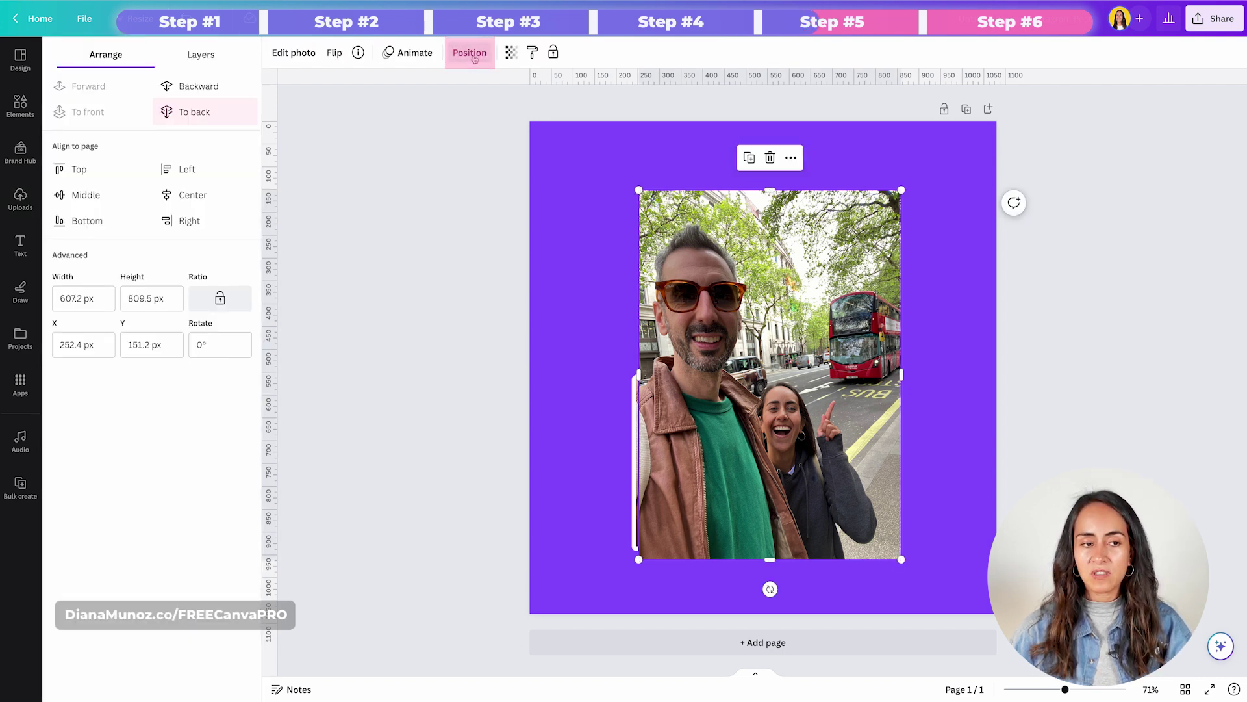
click(181, 115)
mouse_move(710, 416)
mouse_down()
mouse_move(719, 412)
mouse_move(587, 397)
mouse_move(694, 412)
mouse_move(713, 428)
mouse_up()
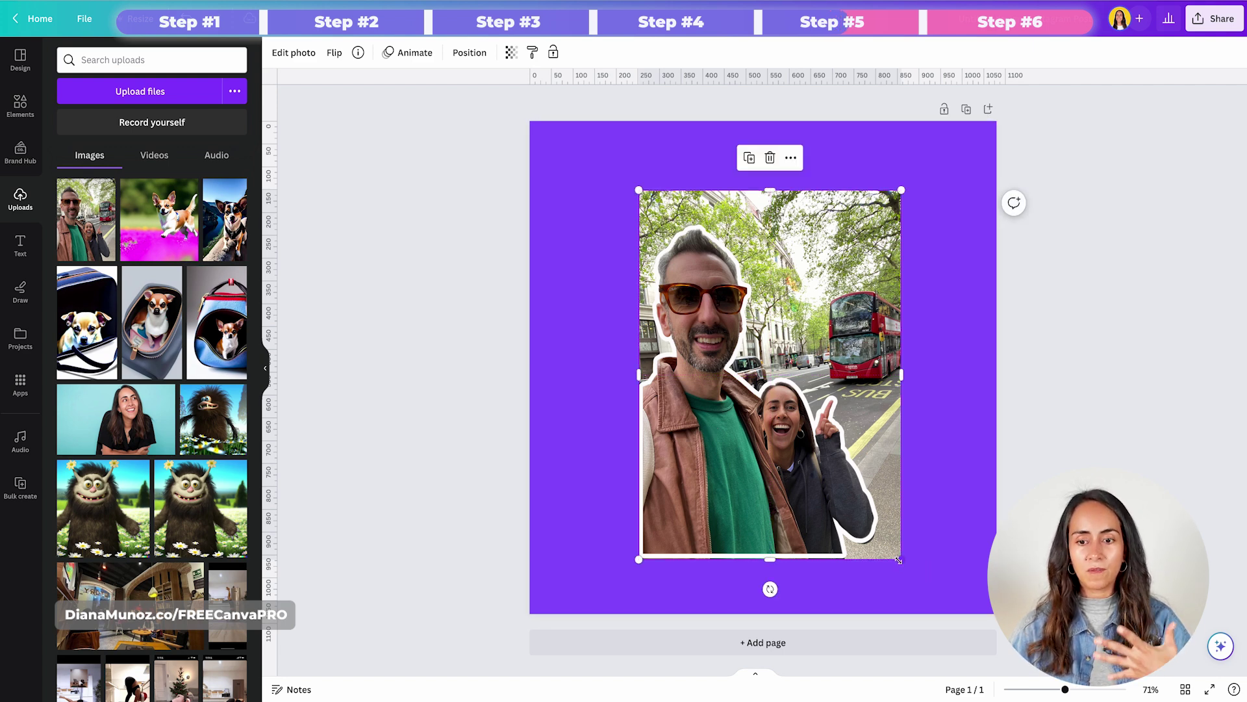
- Resize the cutout's corner, left and bottom edges so it lines up exactly over the photo
drag(900, 559, 903, 563)
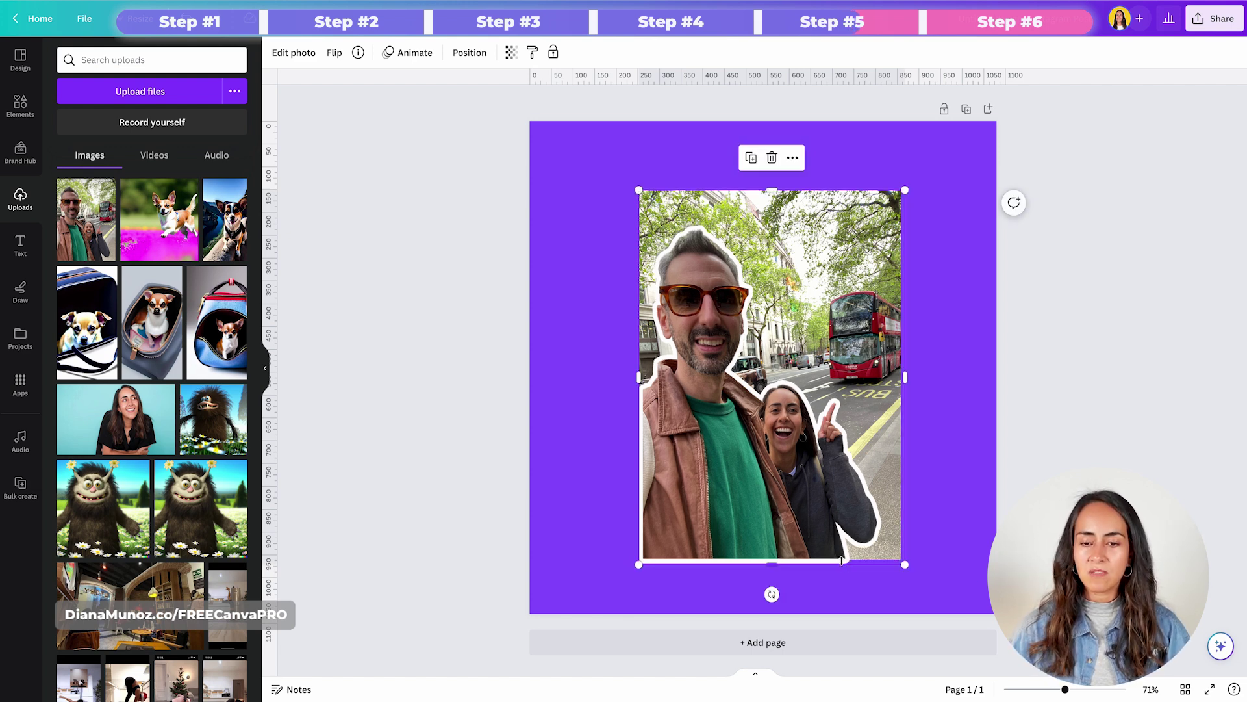
drag(771, 564, 772, 558)
drag(640, 377, 642, 382)
drag(773, 558, 774, 556)
drag(641, 557, 638, 560)
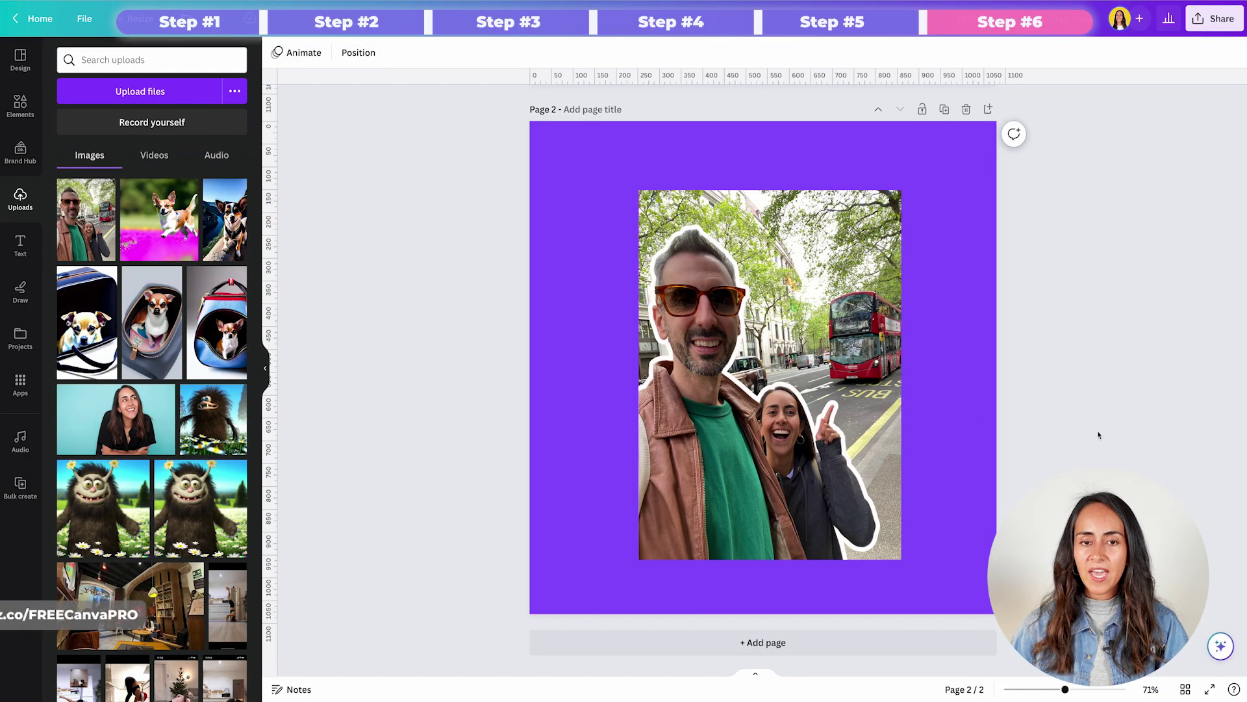
scroll(1097, 434, up, 5)
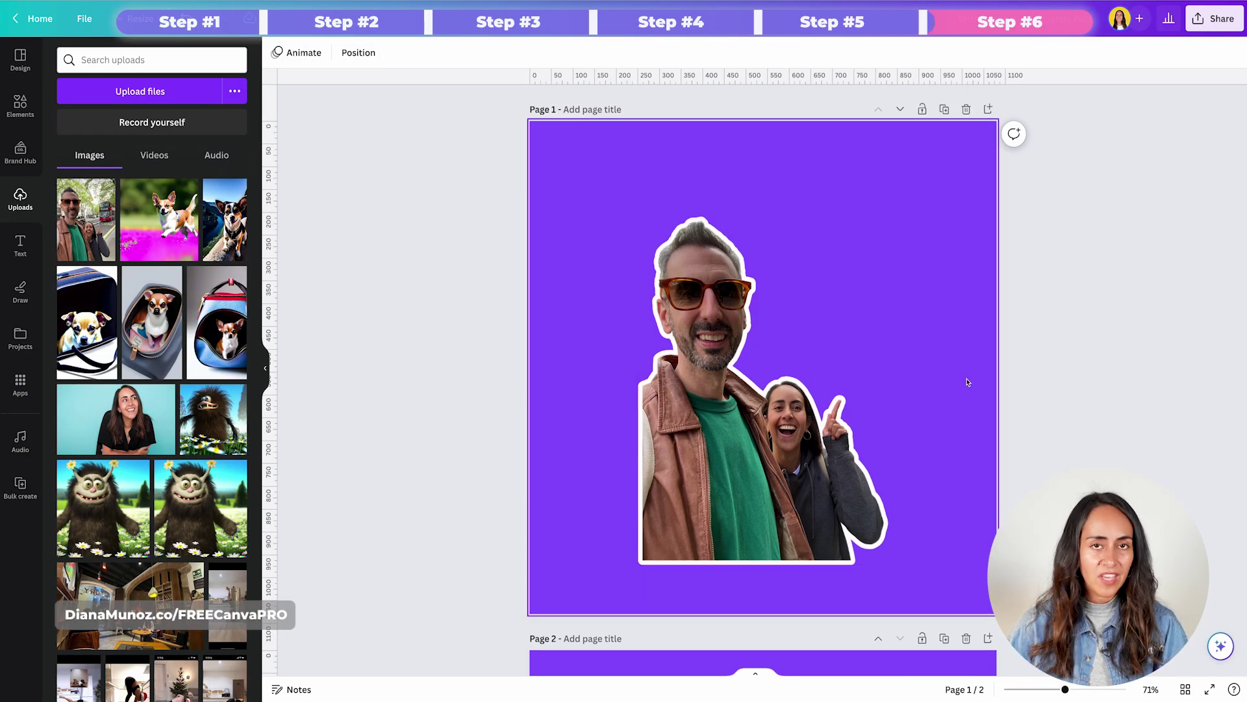
scroll(968, 382, down, 5)
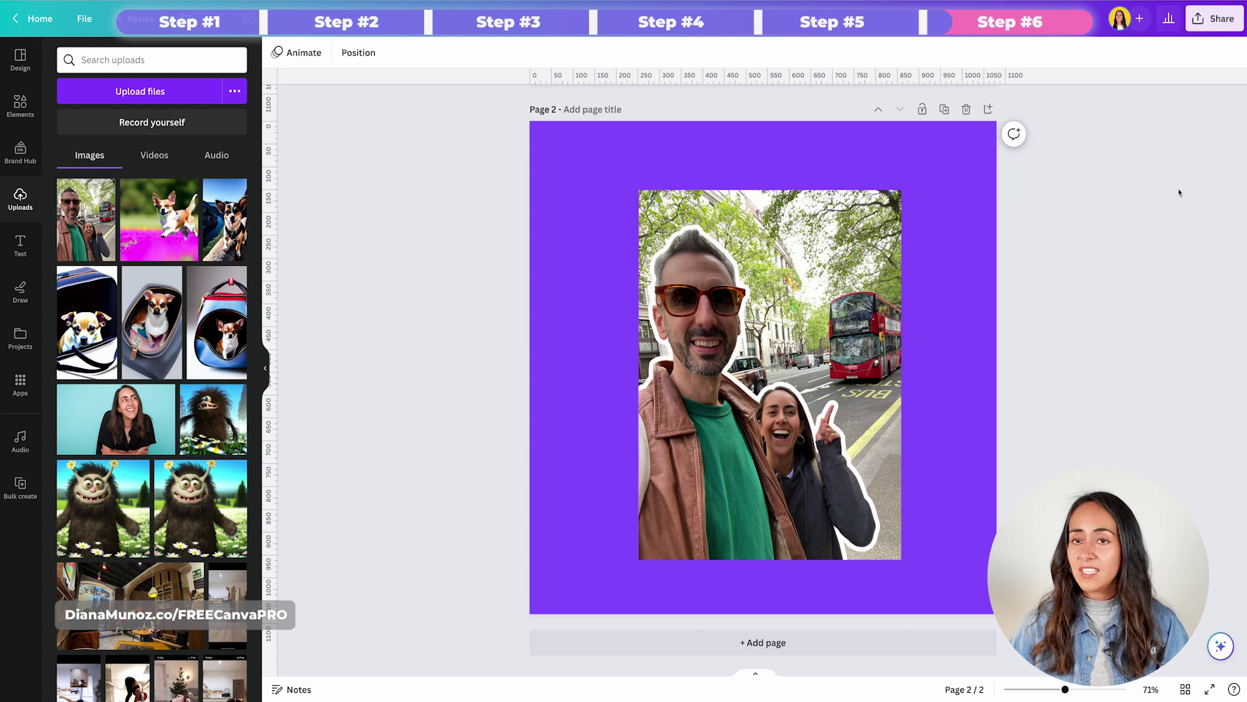
scroll(1180, 192, up, 5)
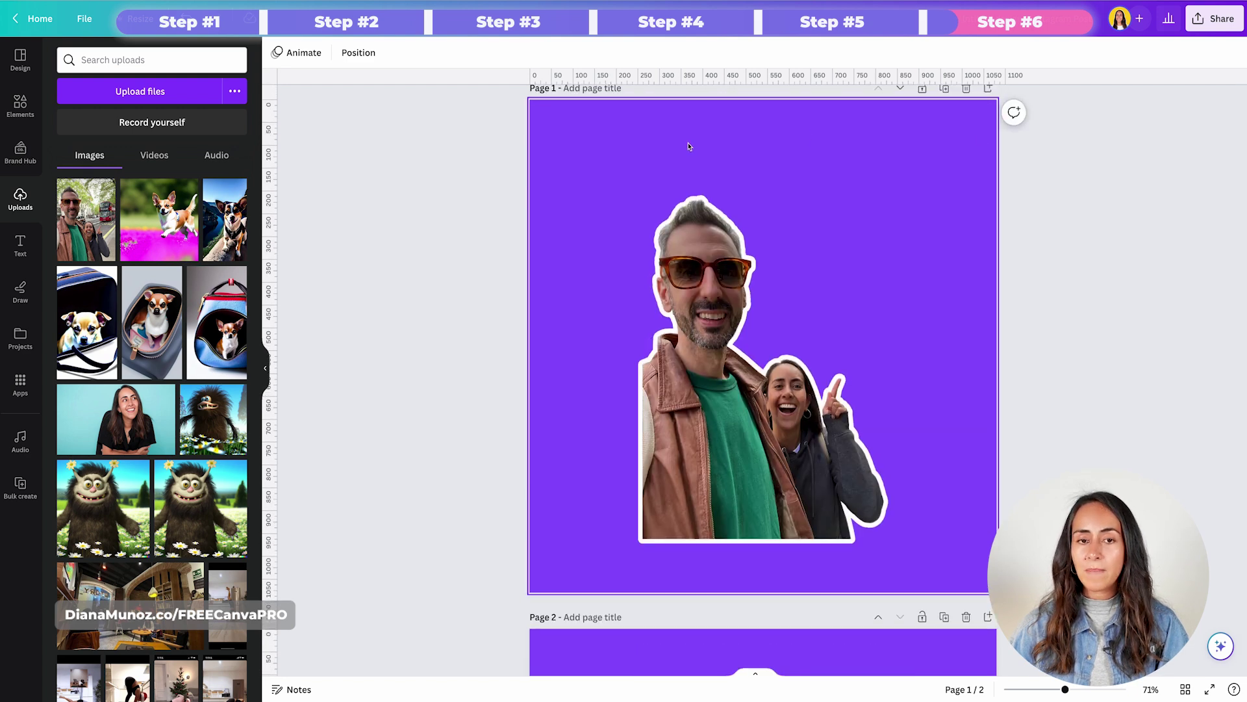
scroll(852, 184, up, 1)
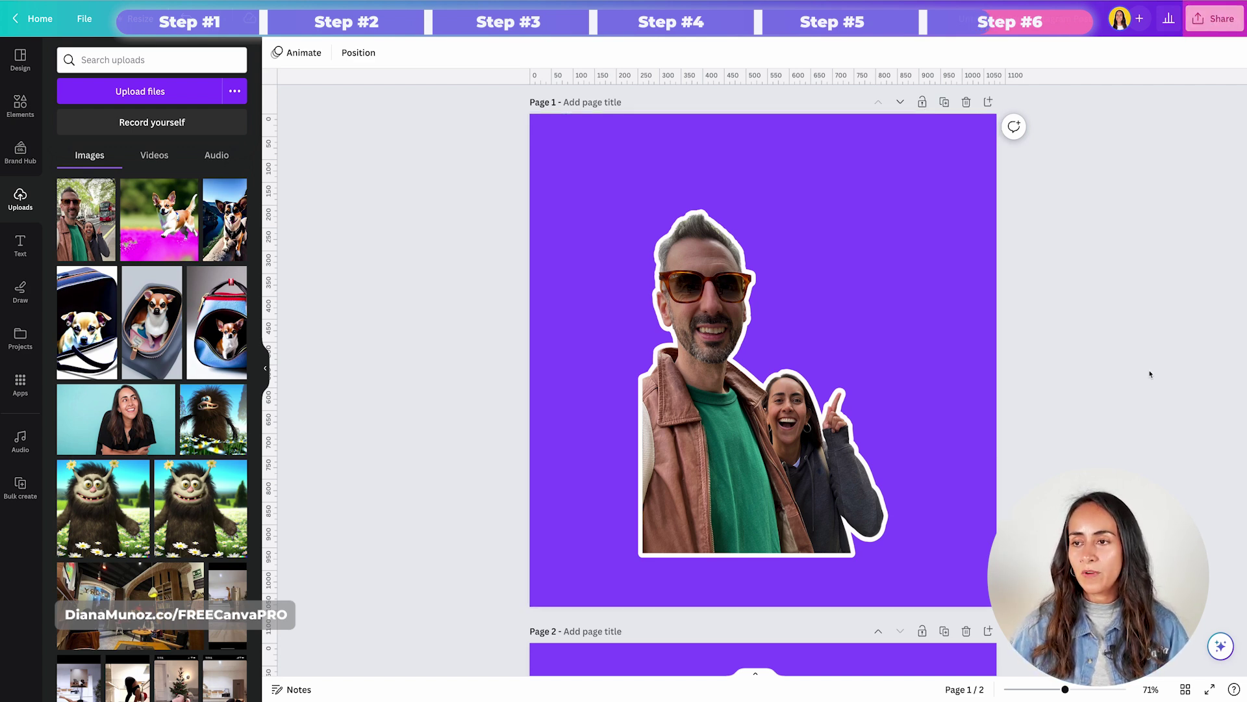
- Download Page 1 alone as a 1080 × 1080 PNG with a transparent background
click(1225, 23)
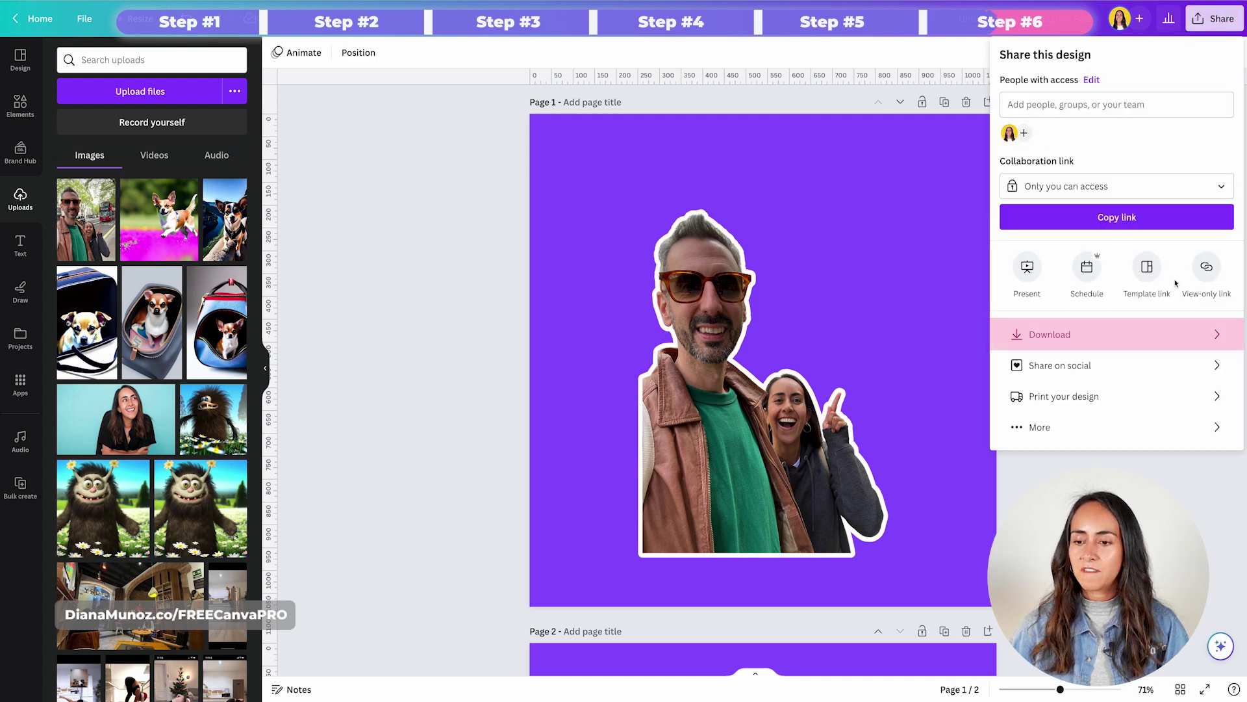
click(1186, 335)
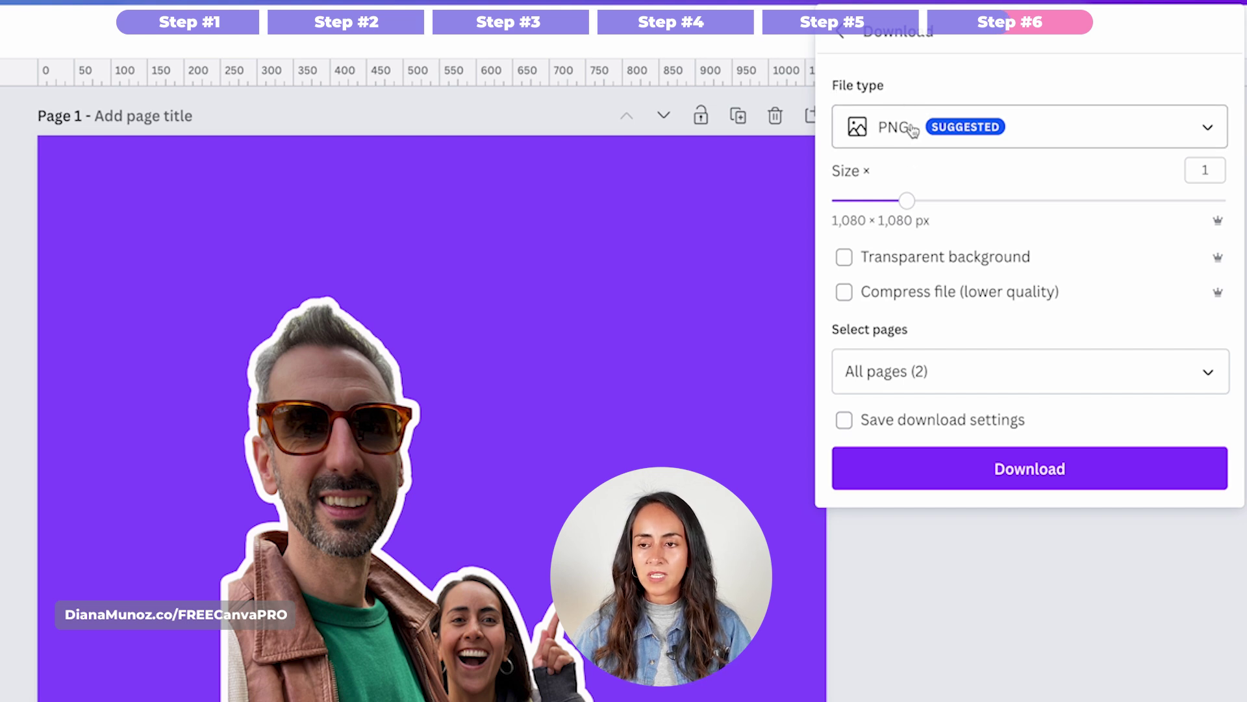
click(844, 258)
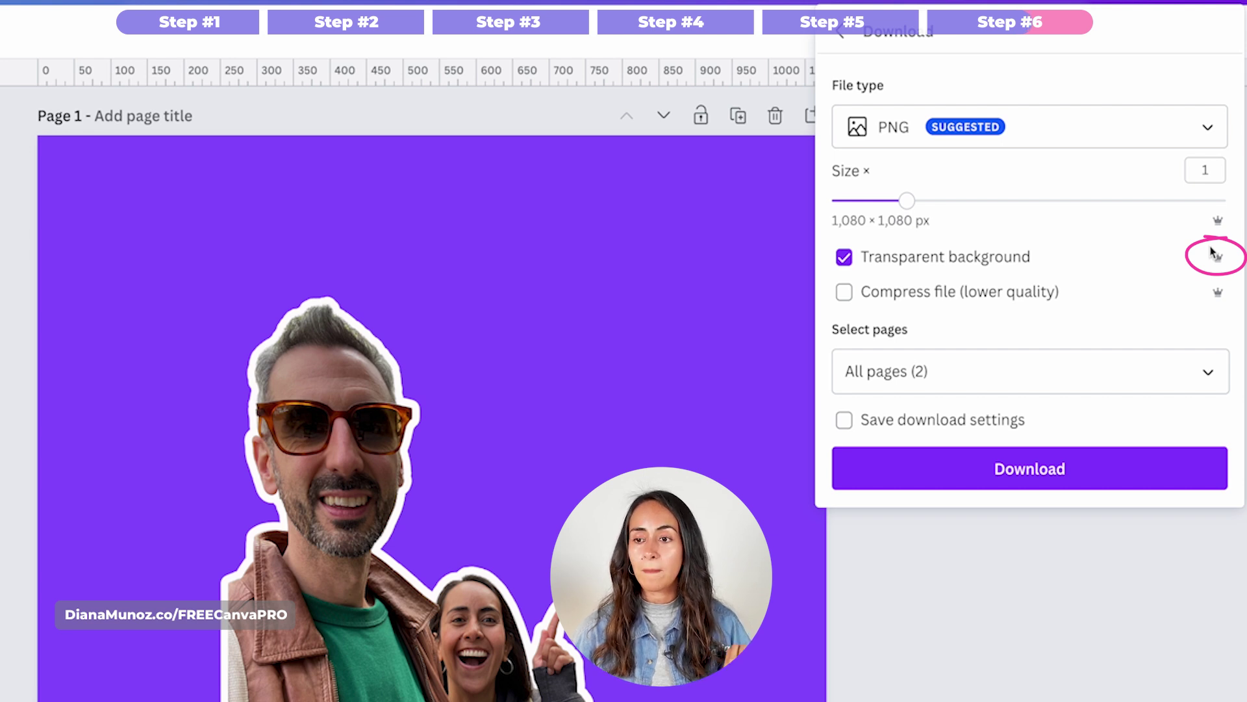
click(1201, 371)
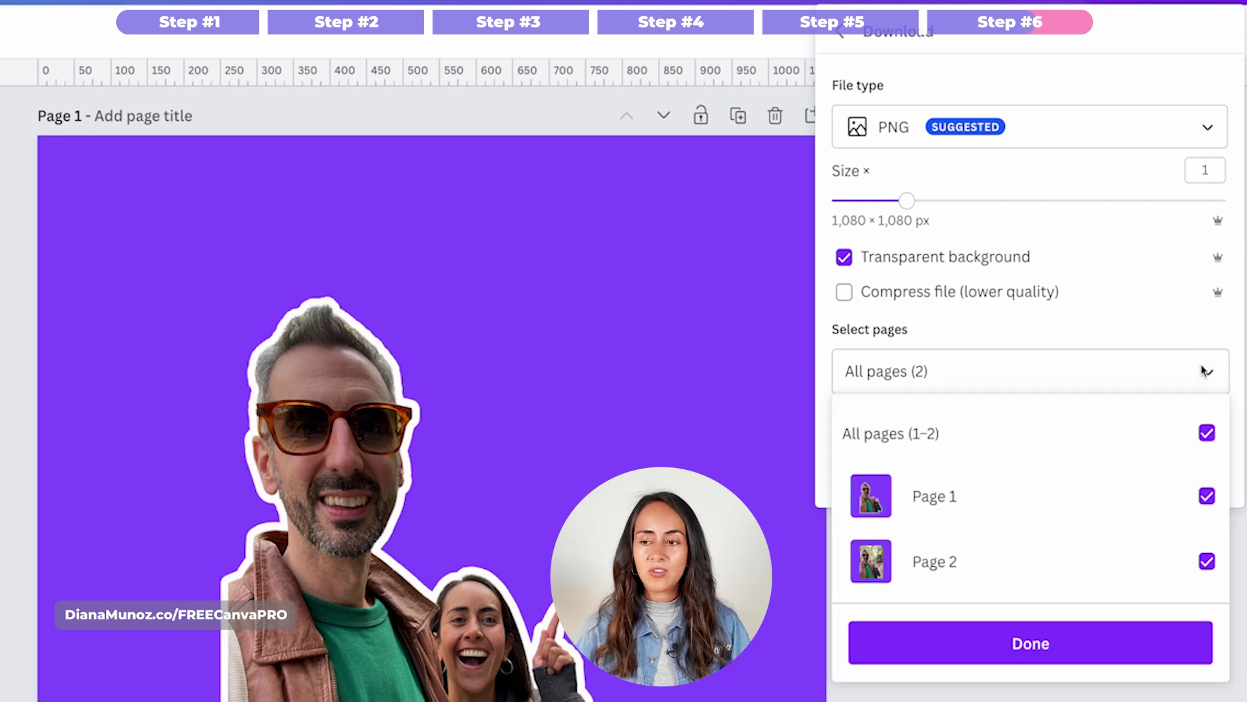
click(1206, 435)
click(1207, 497)
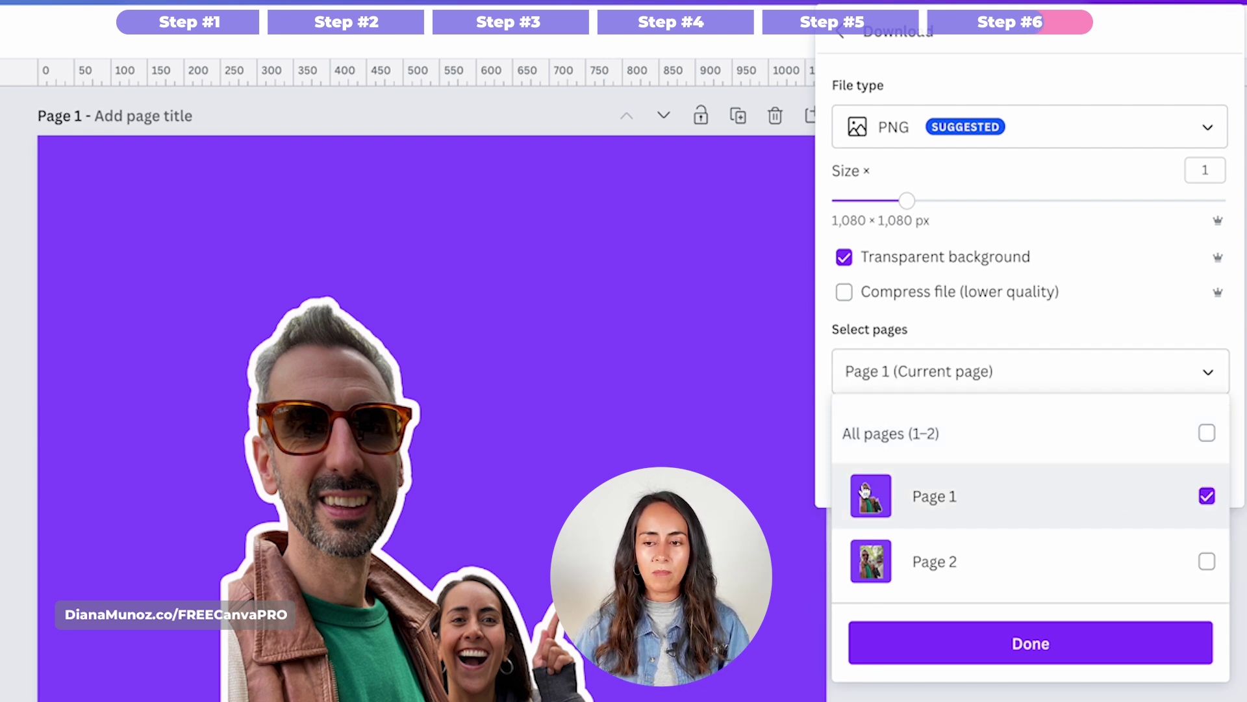
click(1051, 643)
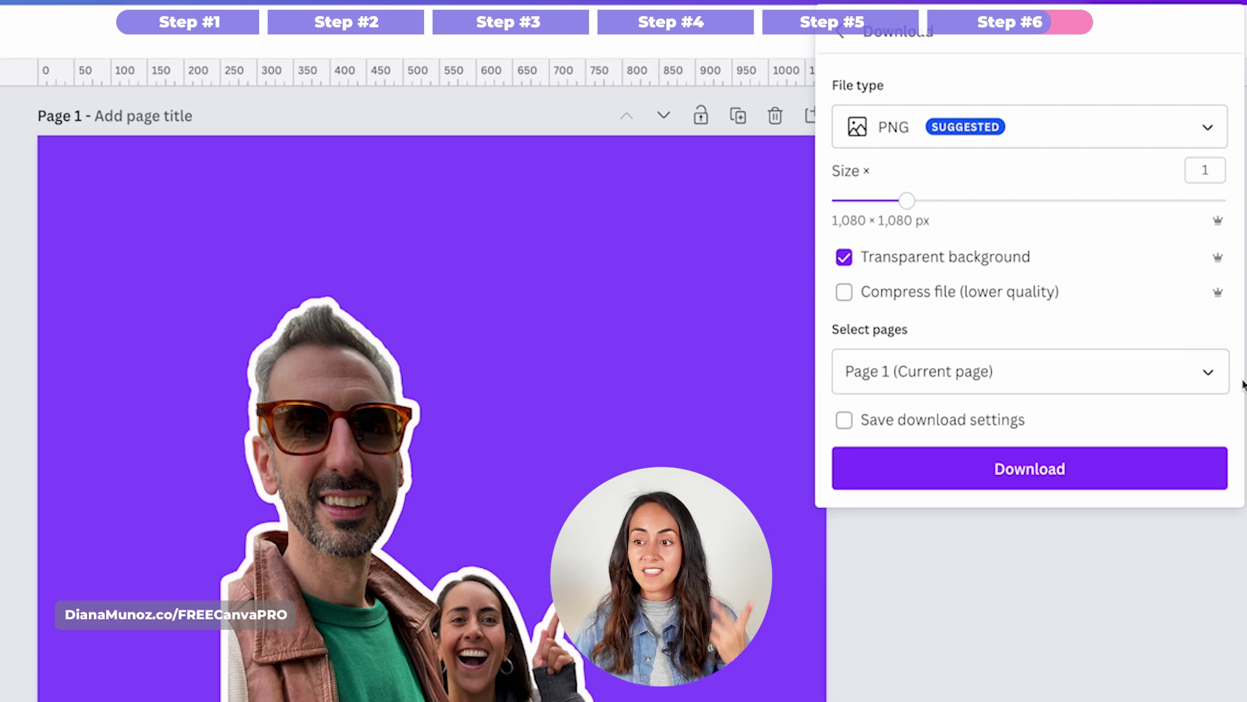
click(1207, 373)
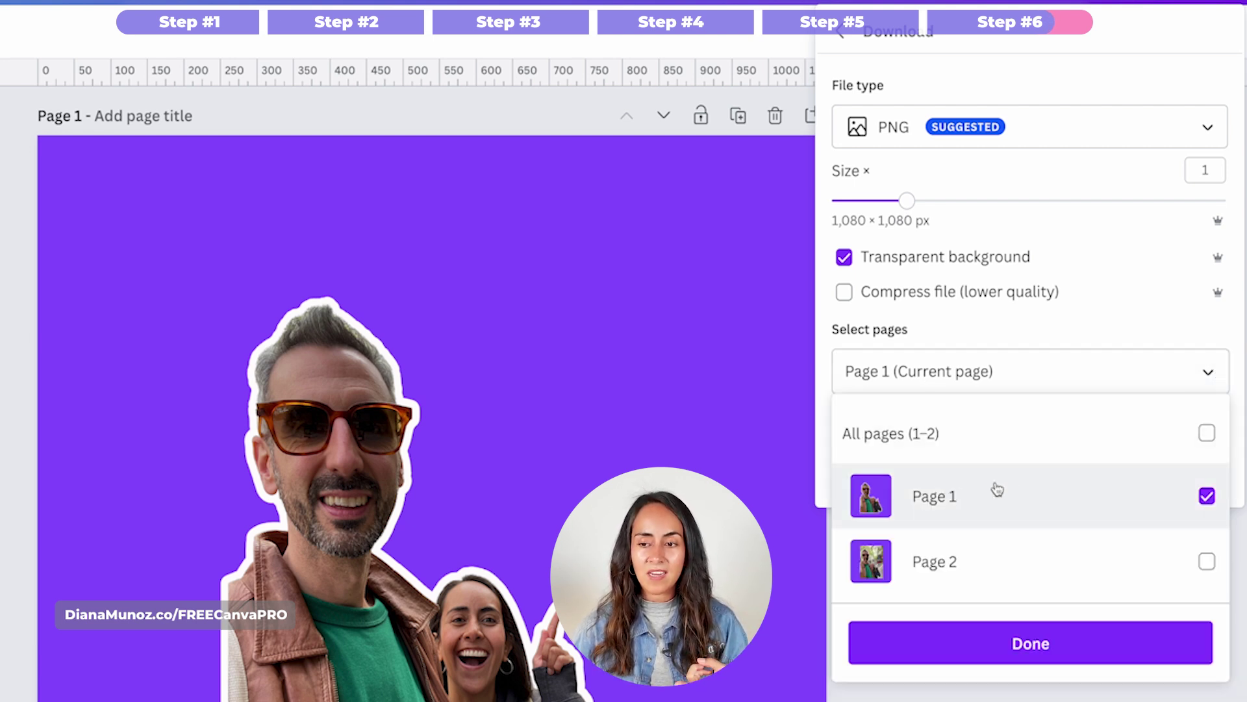
click(1046, 377)
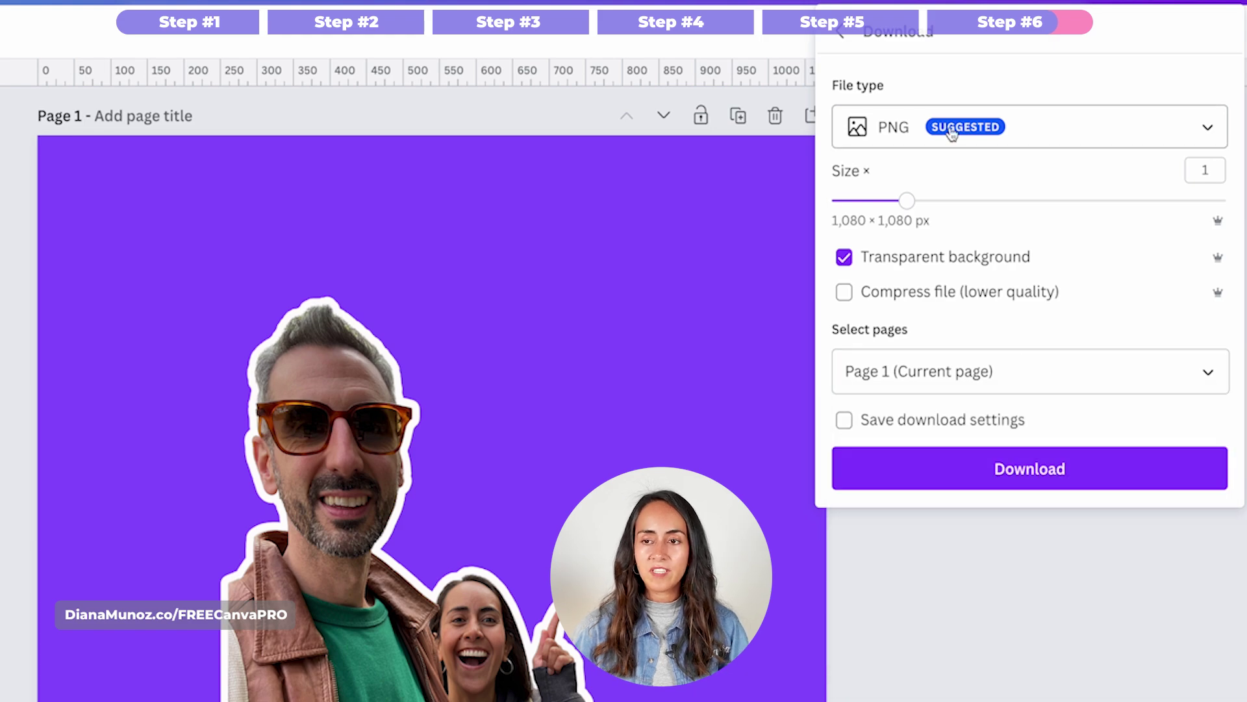
click(1043, 478)
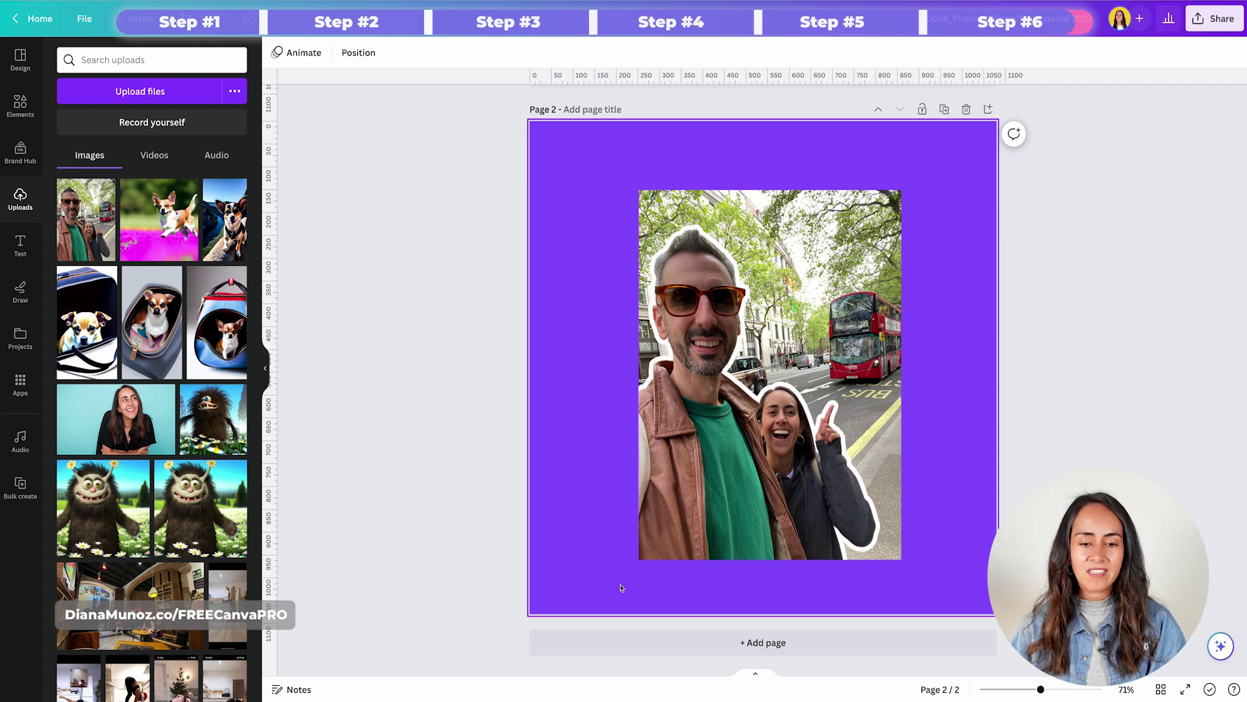
- Group page 2's street photo and outlined cutout, then scale the group to cover the purple background
key(ctrl+a)
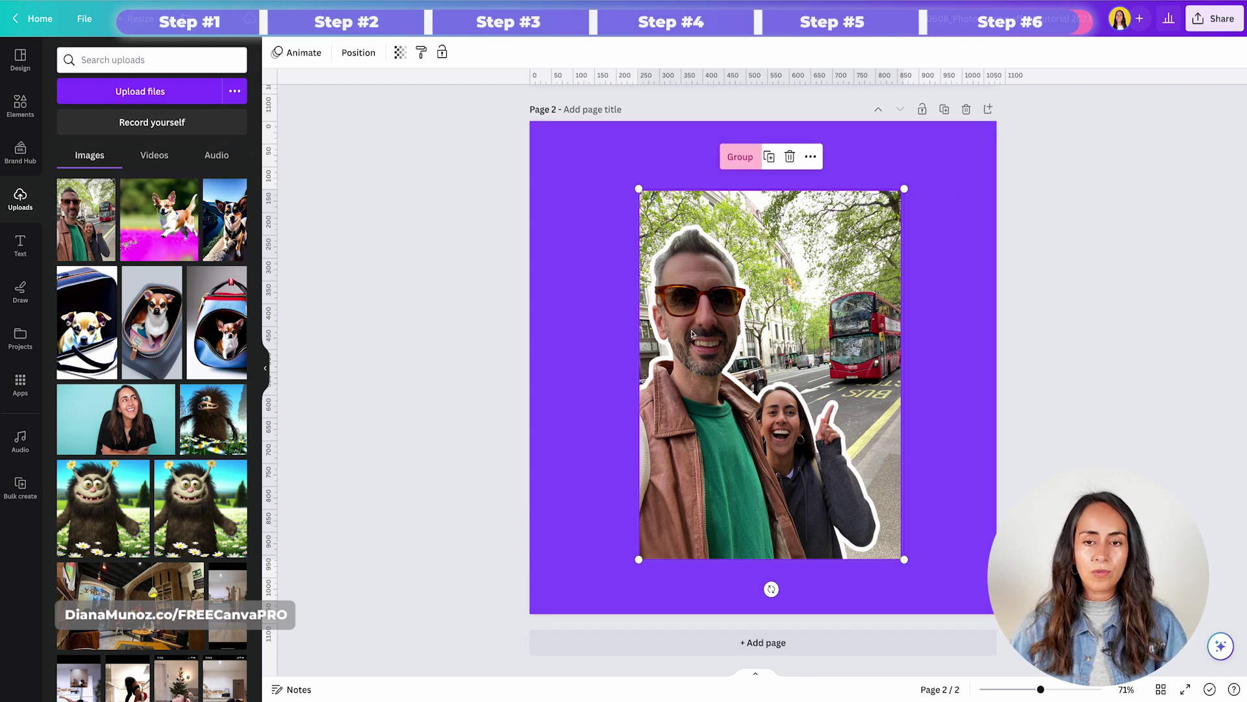
click(730, 157)
drag(906, 193, 1003, 70)
drag(642, 556, 534, 674)
drag(764, 325, 763, 350)
click(1113, 272)
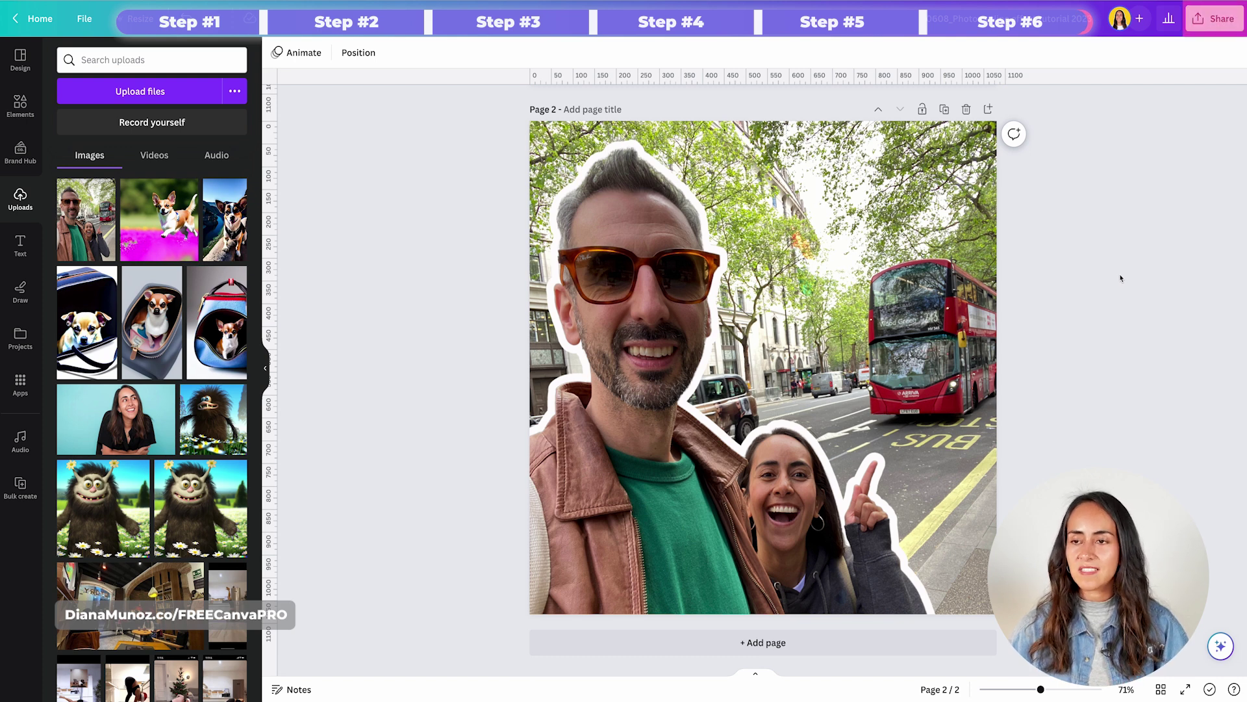
- Download Page 2 alone as a PNG with transparent background turned off
click(1219, 19)
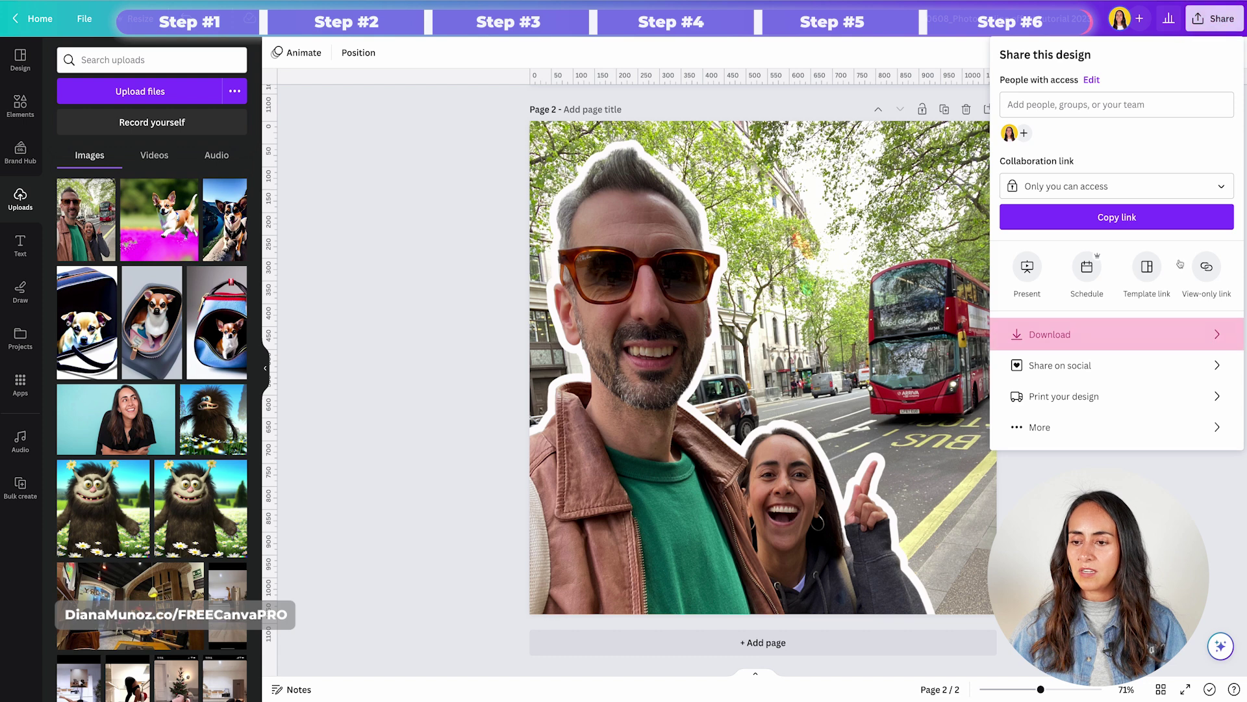
click(1093, 333)
click(1028, 191)
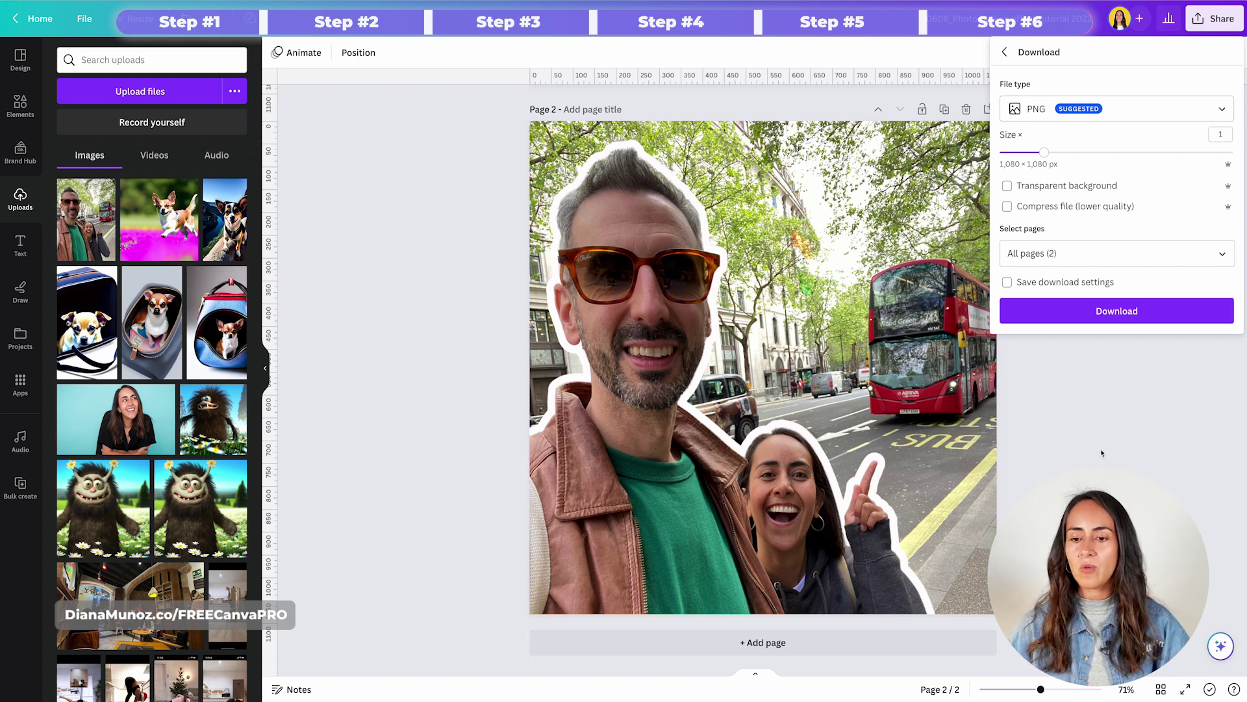
click(1213, 258)
click(1222, 327)
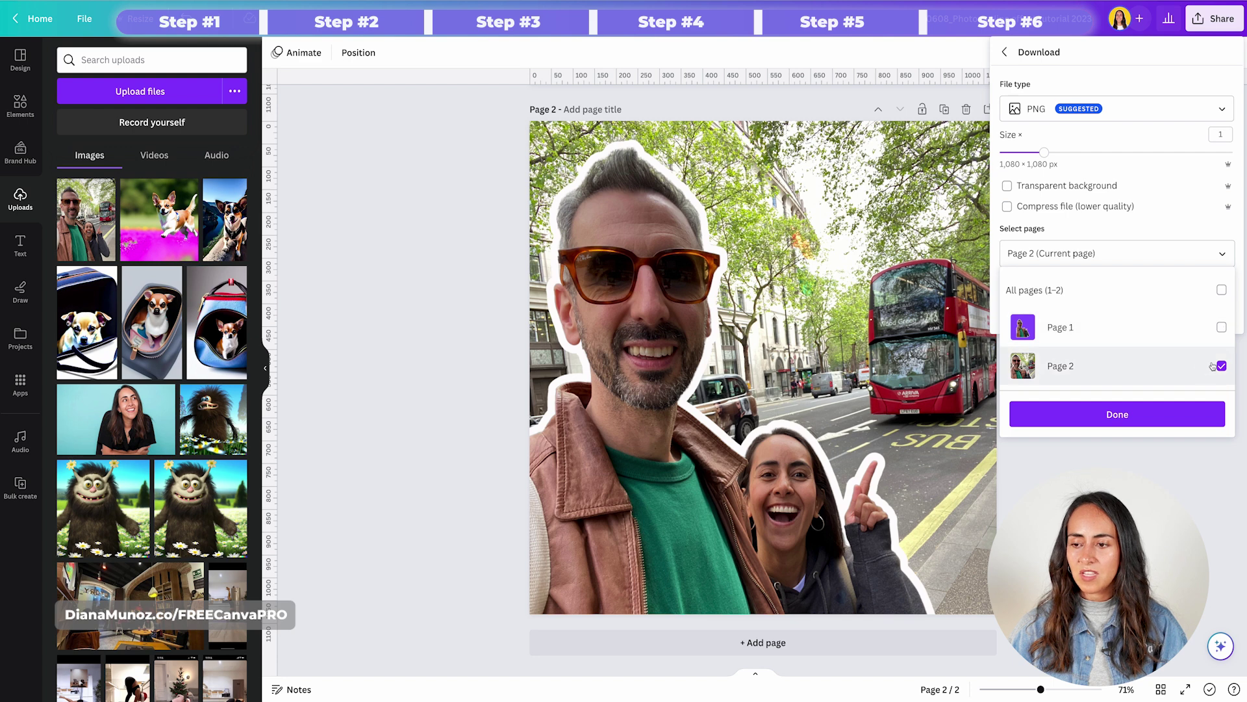
click(1136, 421)
click(1046, 313)
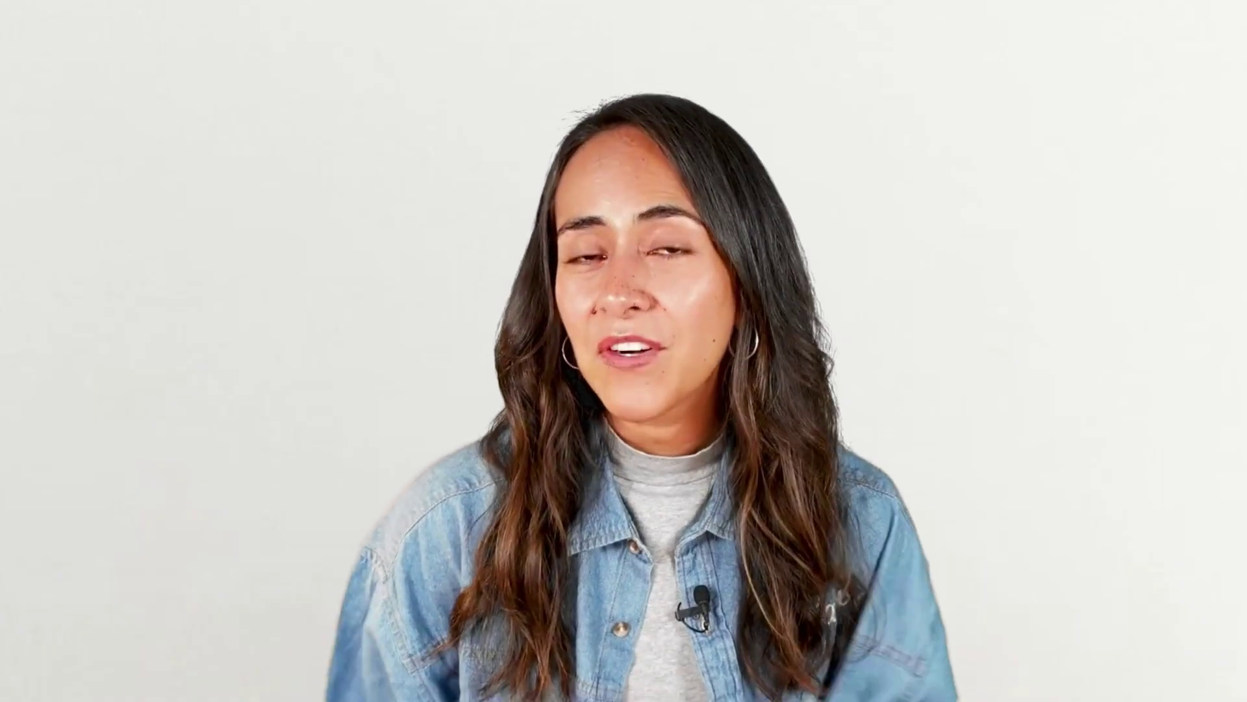